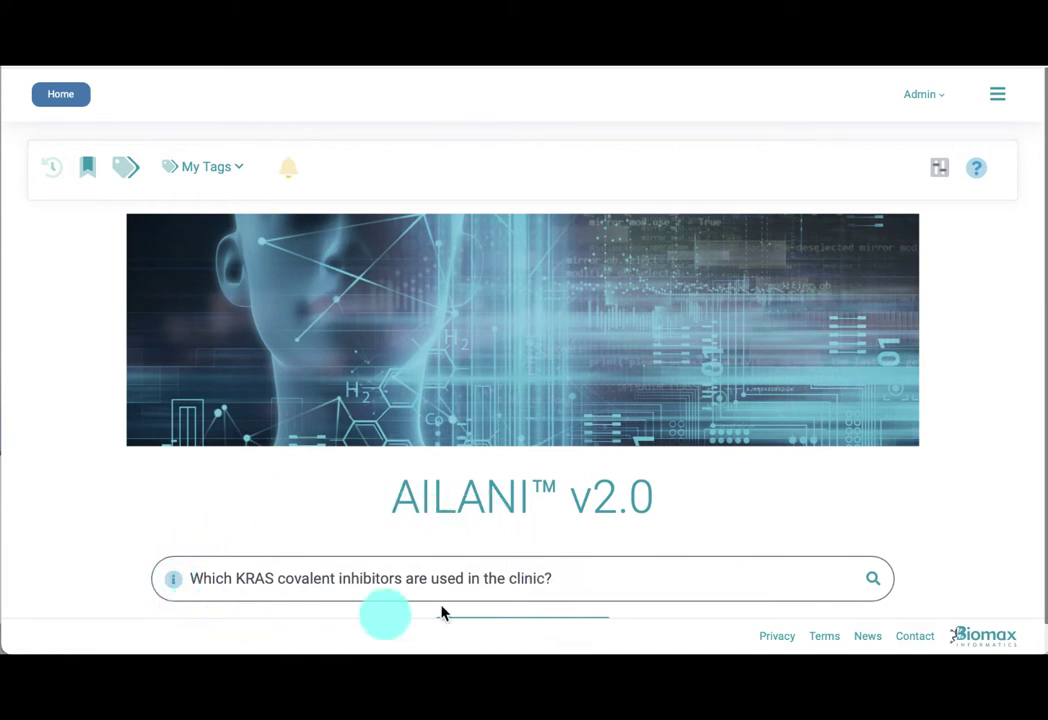
- Ask the KRAS covalent inhibitor question and scroll through answers such as AMG-510 and MRTX849
click(873, 578)
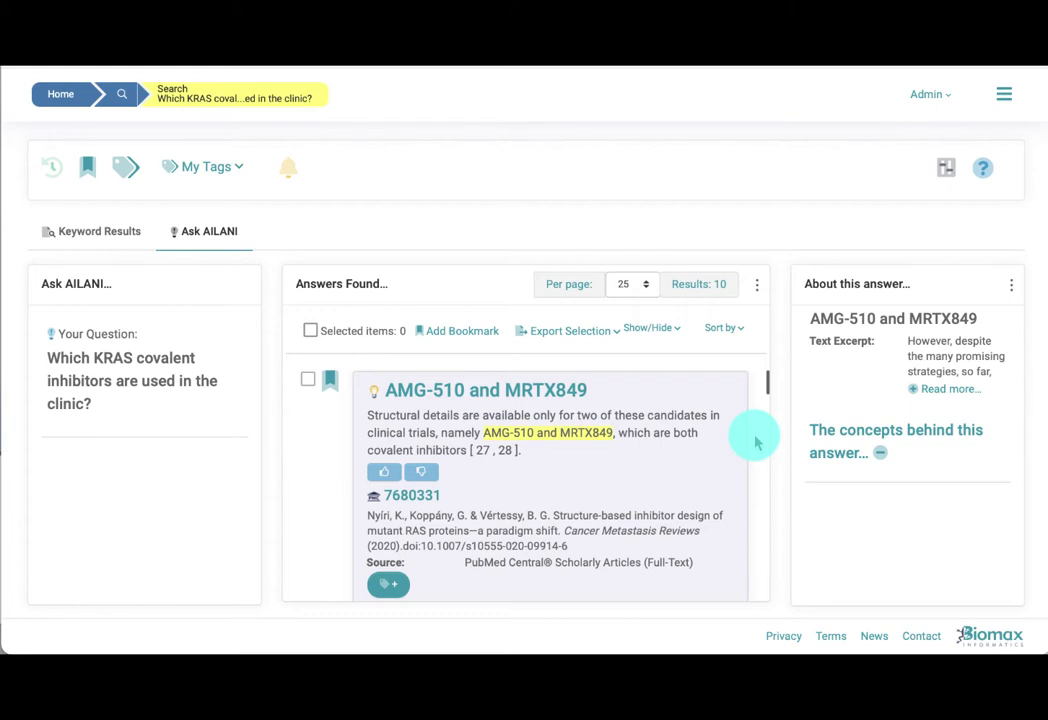
scroll(757, 442, down, 5)
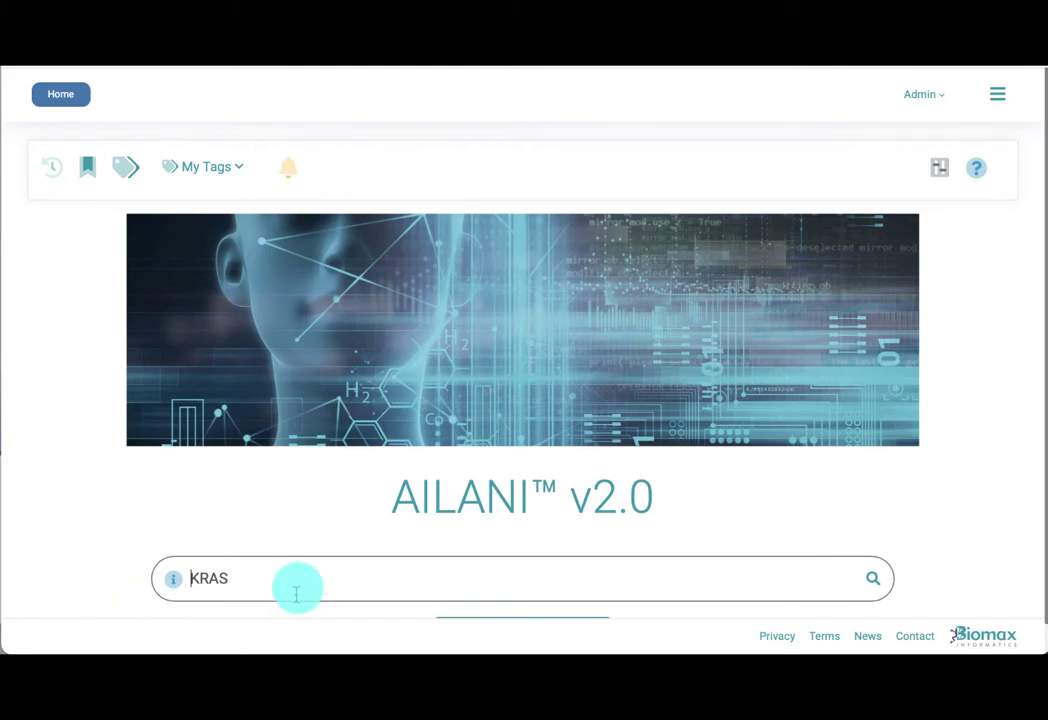
- Search for KRAS and filter the 37,354 results to the 611 ClinicalTrials documents
click(874, 578)
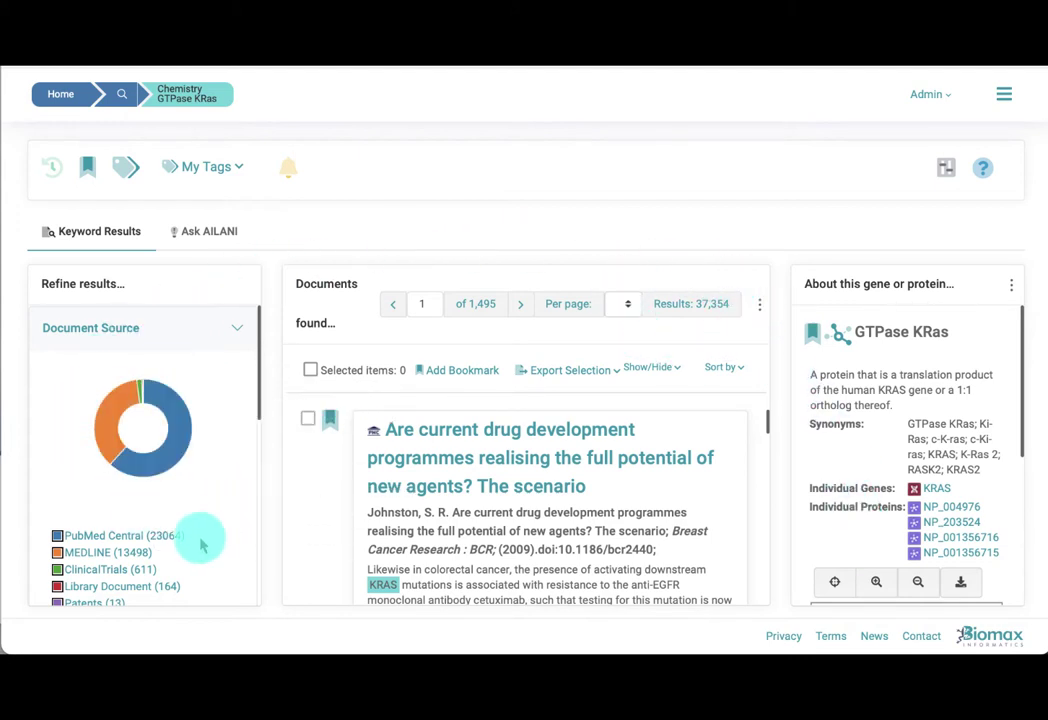
scroll(202, 545, down, 1)
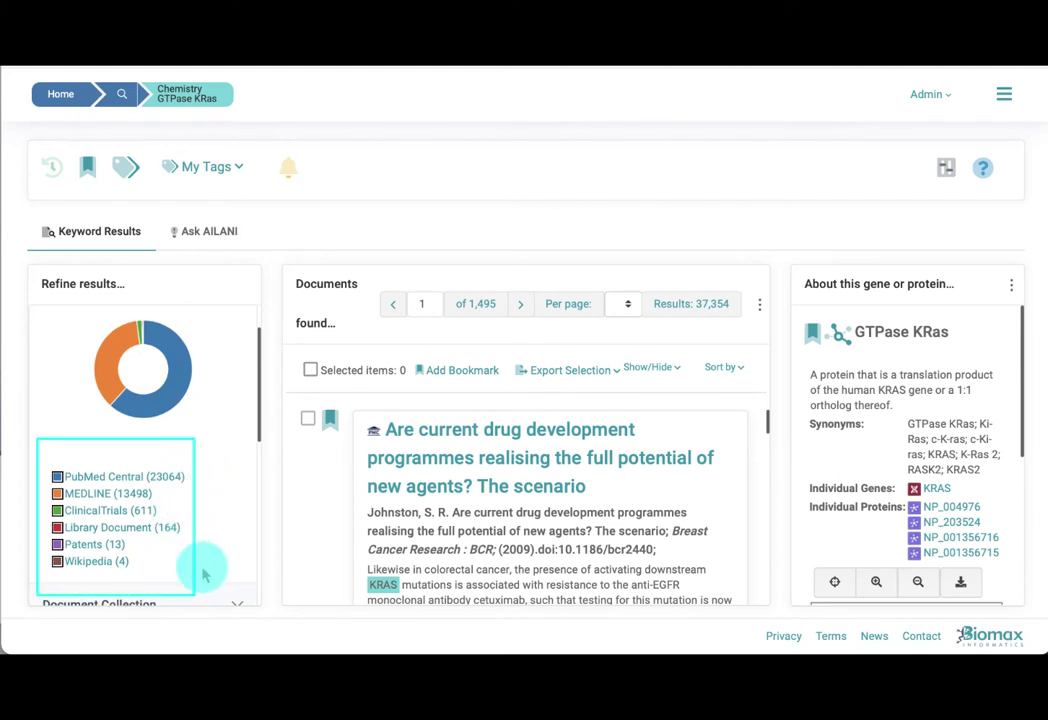
click(108, 512)
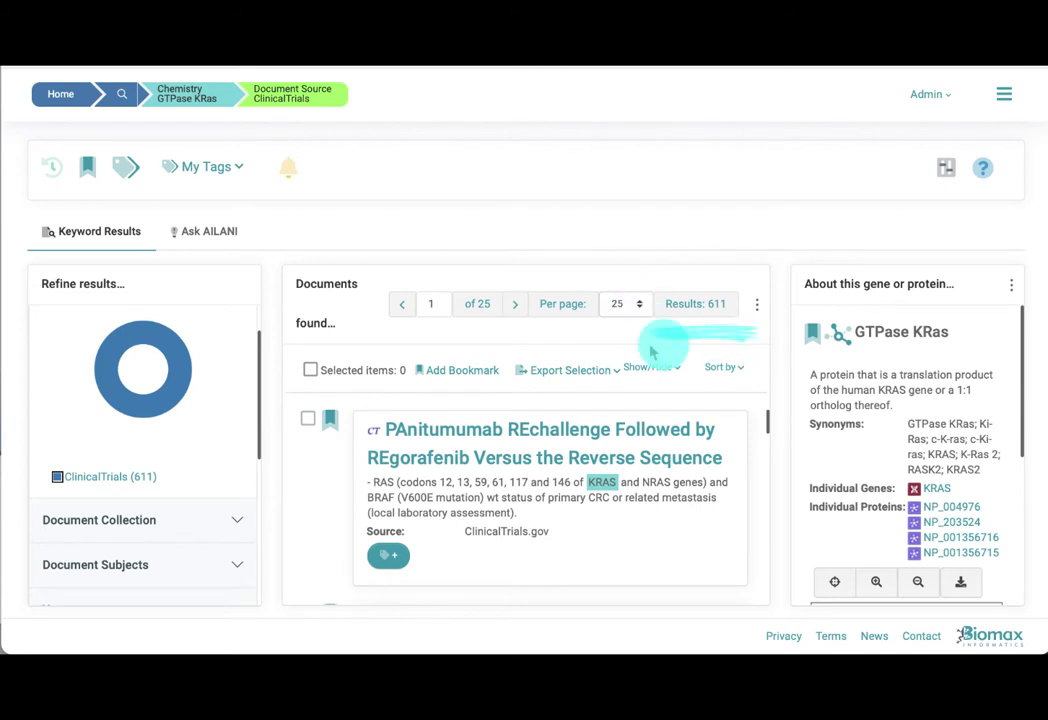
- Expand the publication Year breakdown of results, then collapse it again
scroll(245, 483, down, 1)
scroll(245, 483, down, 3)
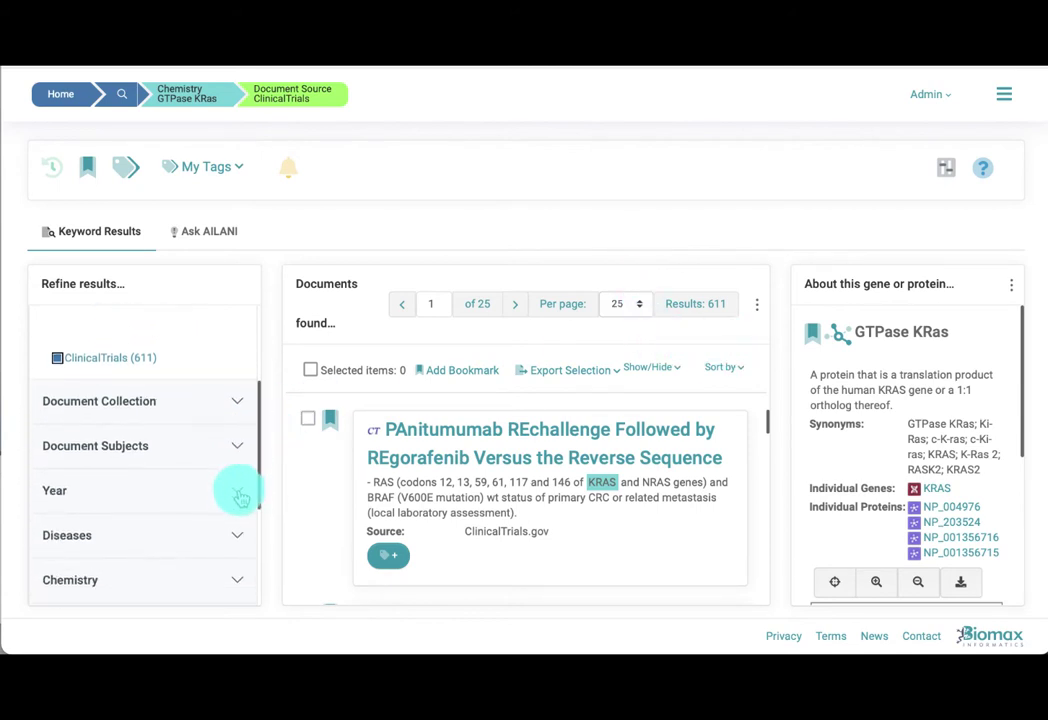
click(236, 491)
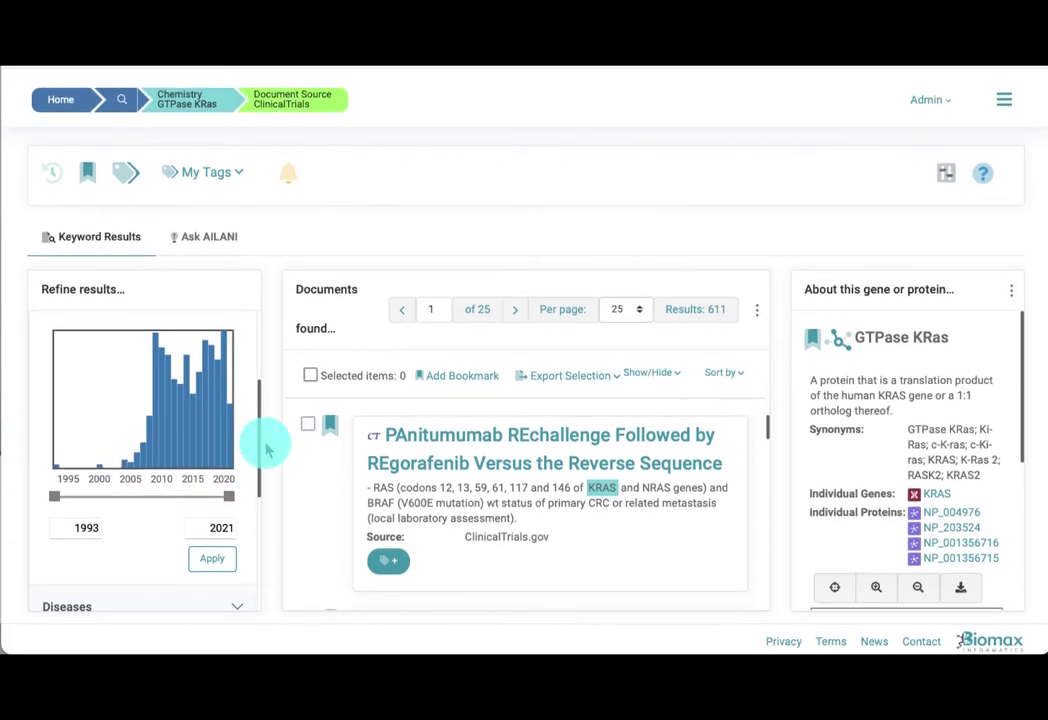
scroll(243, 462, up, 3)
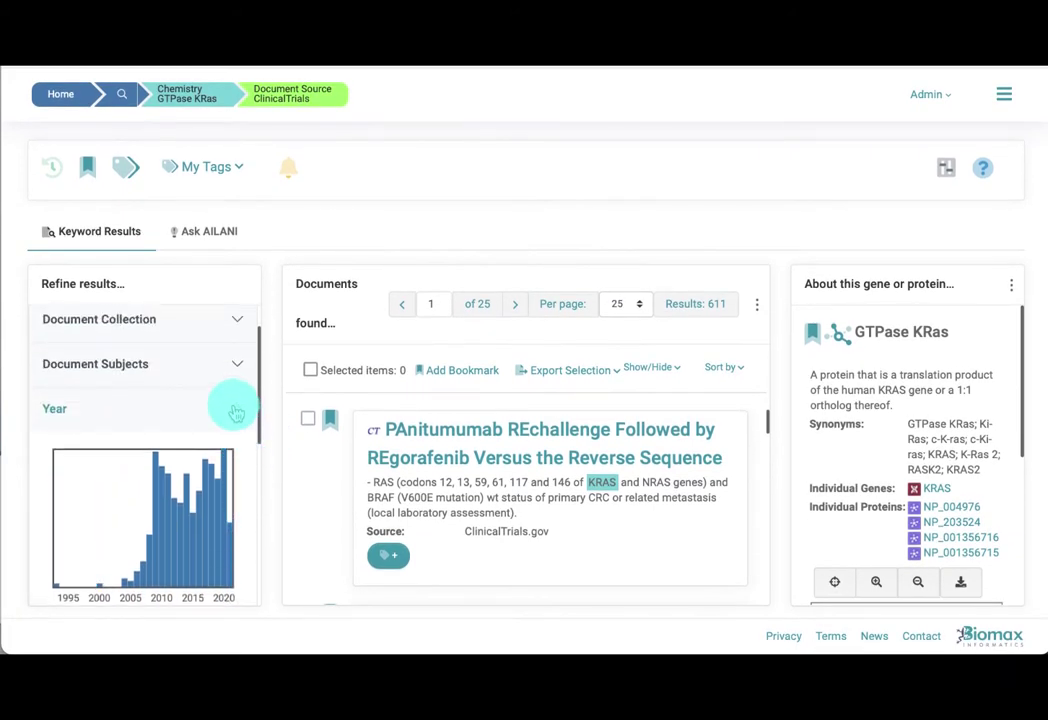
click(234, 409)
- Drill into Organization in Industry > Pharmaceutical Industry Organization and filter to Mirati Therapeutics Inc
scroll(236, 472, down, 1)
scroll(236, 472, down, 3)
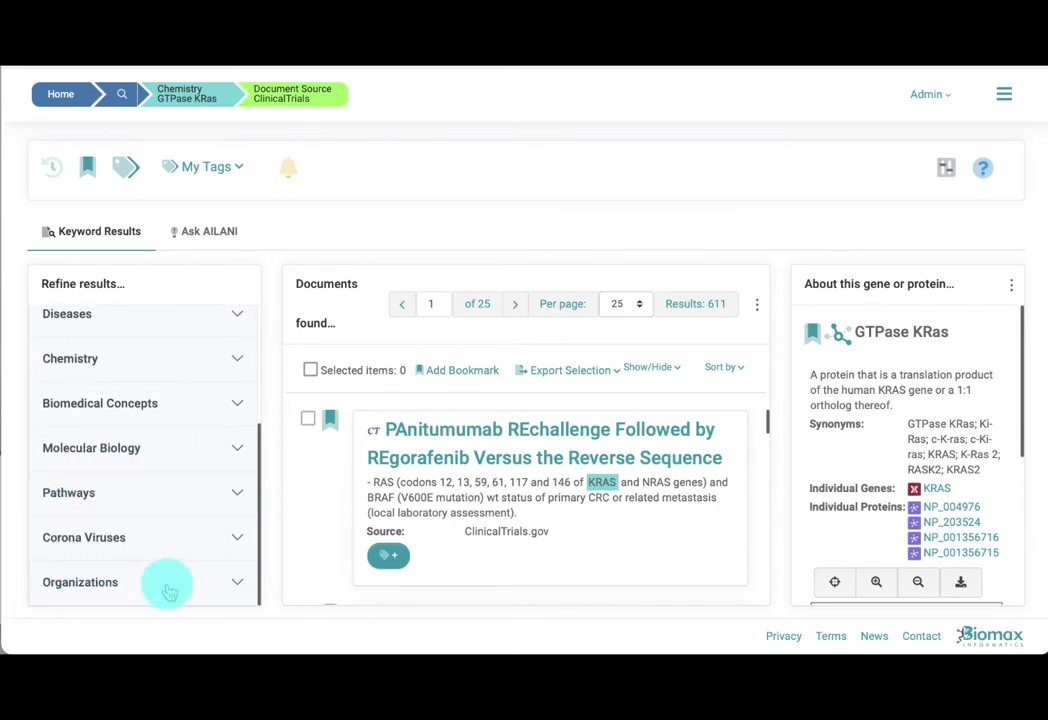
click(238, 582)
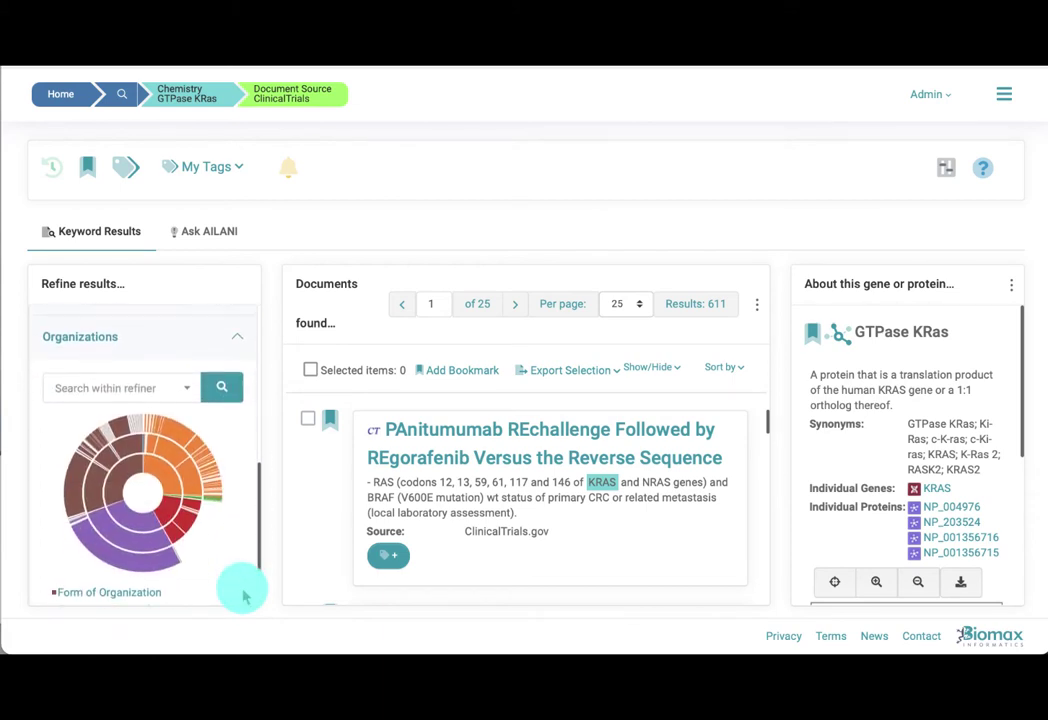
scroll(243, 597, down, 1)
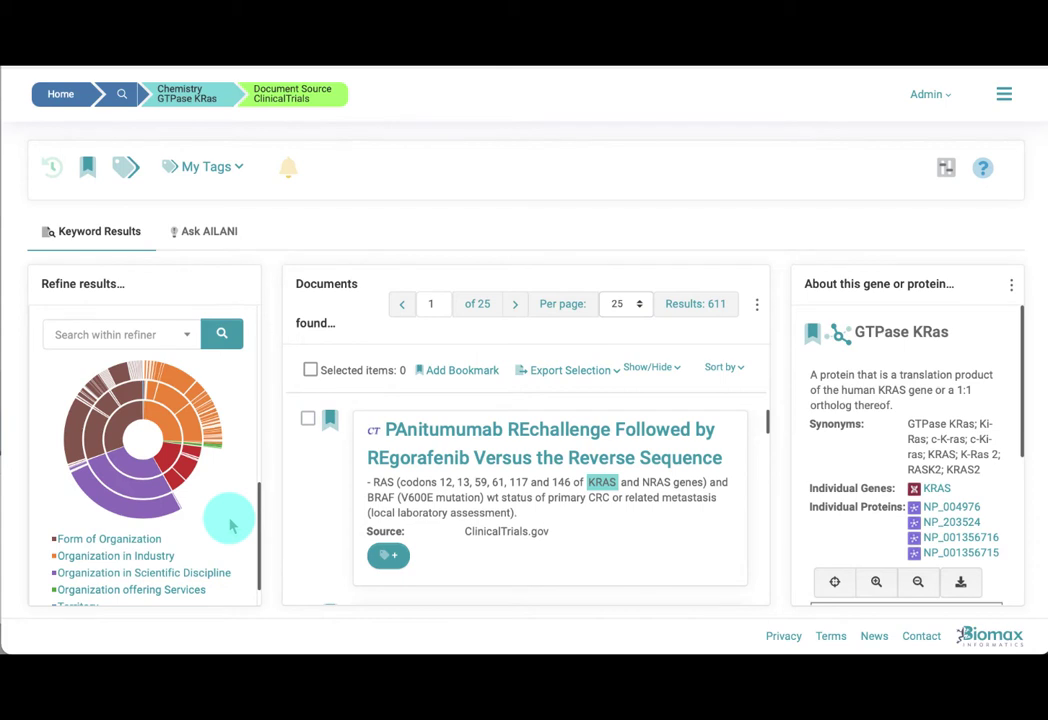
click(155, 420)
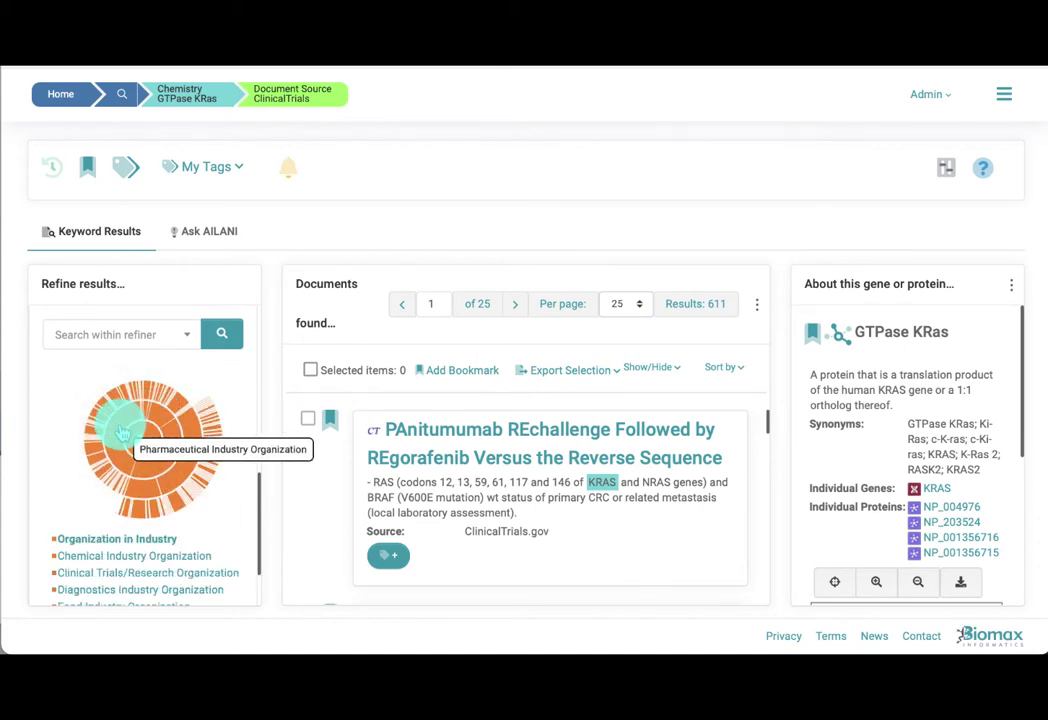
click(120, 433)
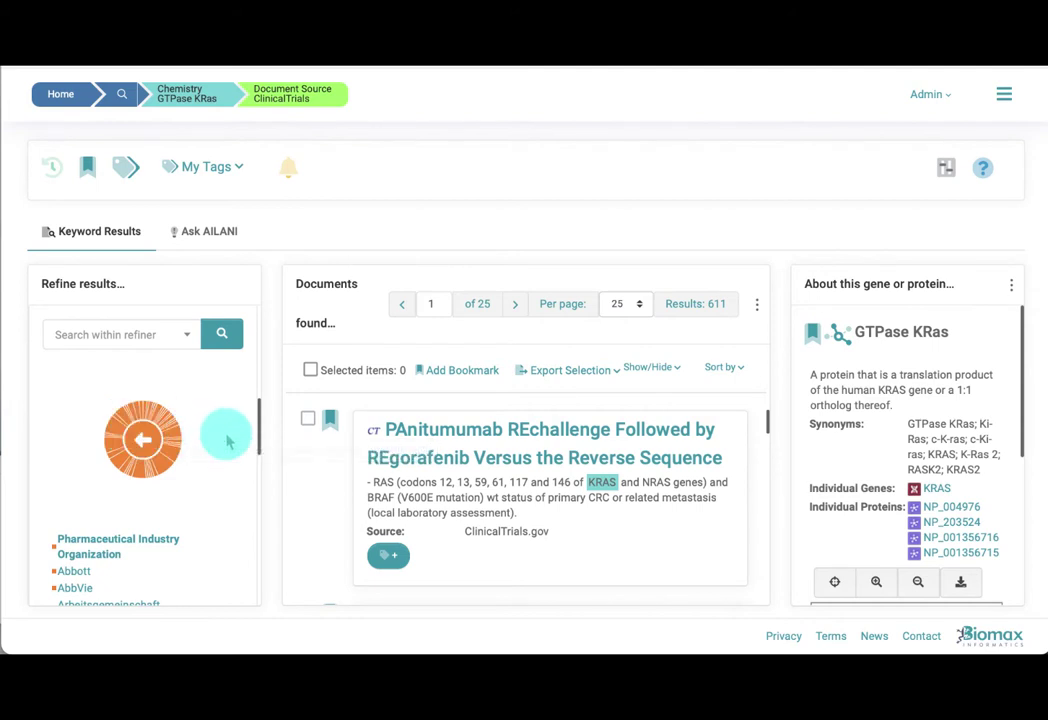
scroll(228, 440, down, 5)
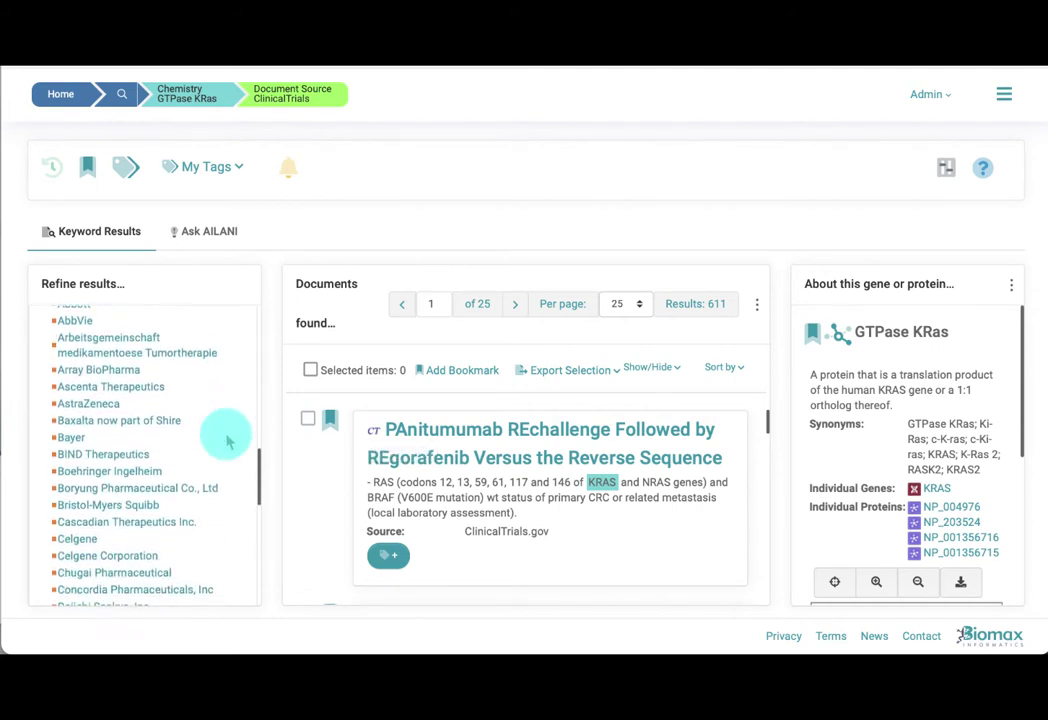
scroll(228, 440, down, 10)
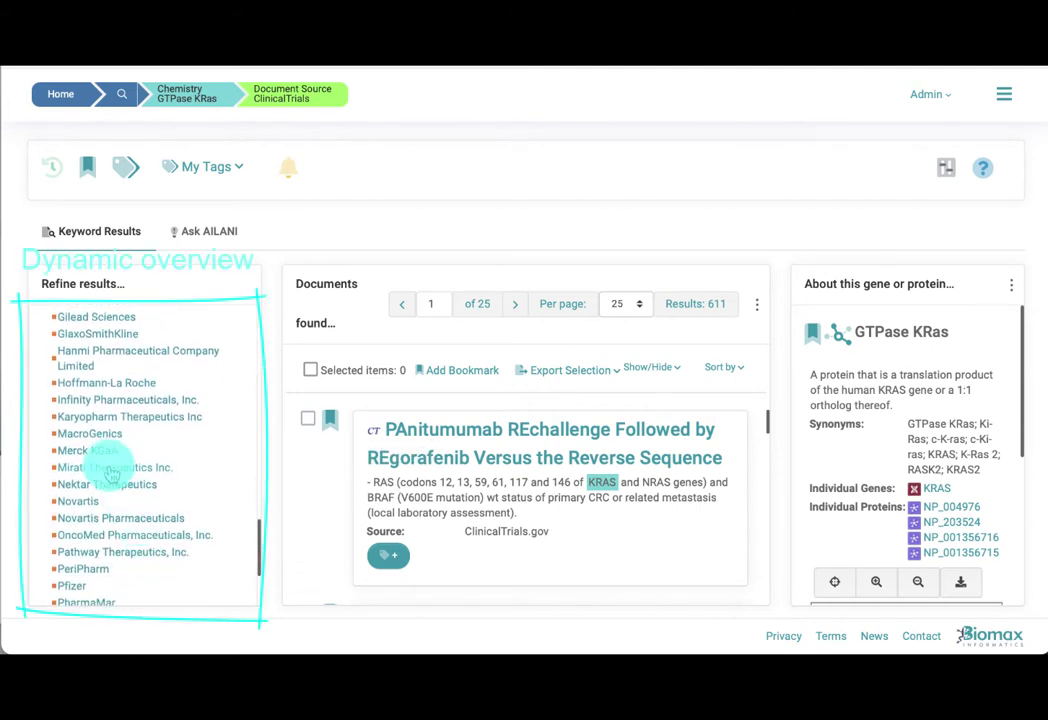
click(110, 468)
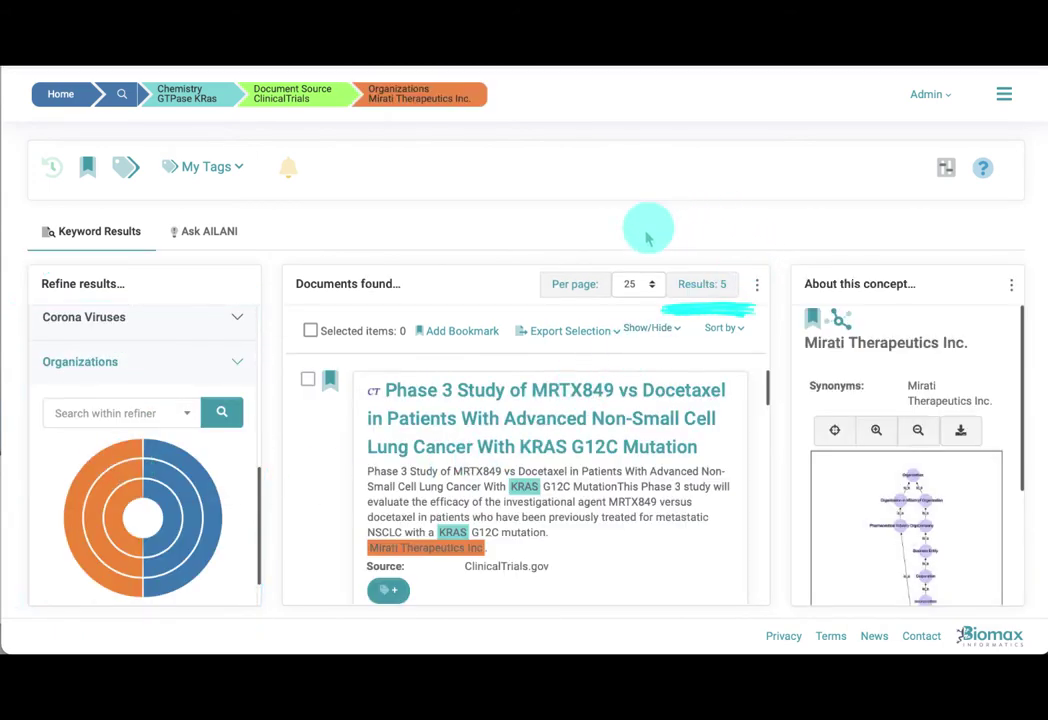
- View the Phase 3 MRTX849 vs Docetaxel trial's contacts and ClinicalTrials.gov record, then return
click(587, 399)
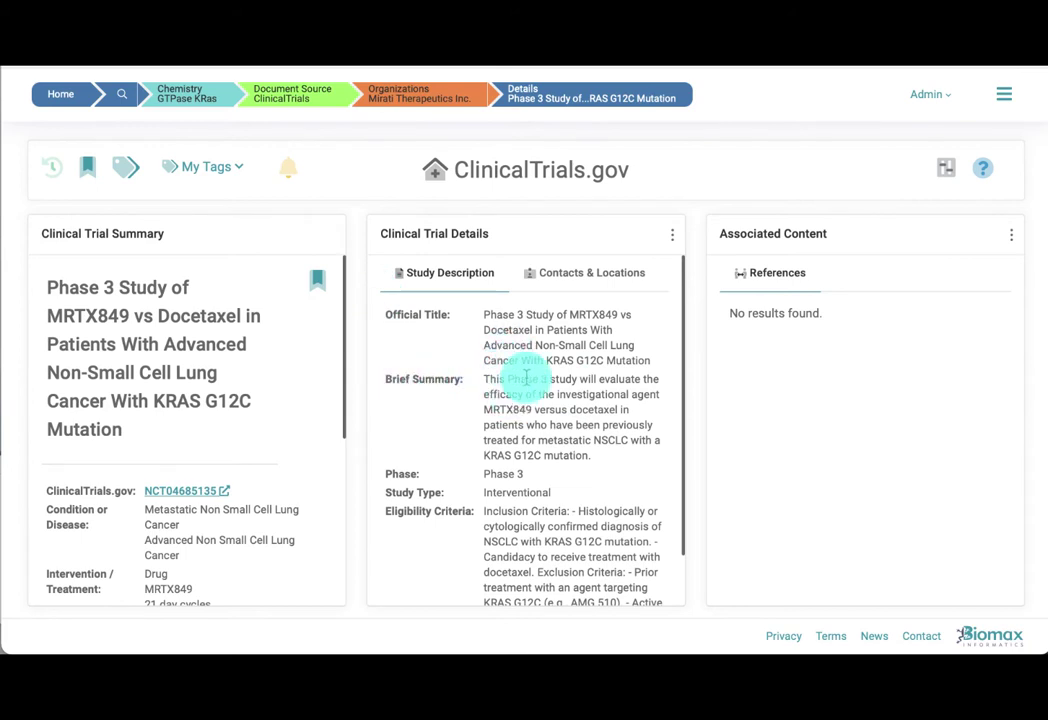
click(609, 283)
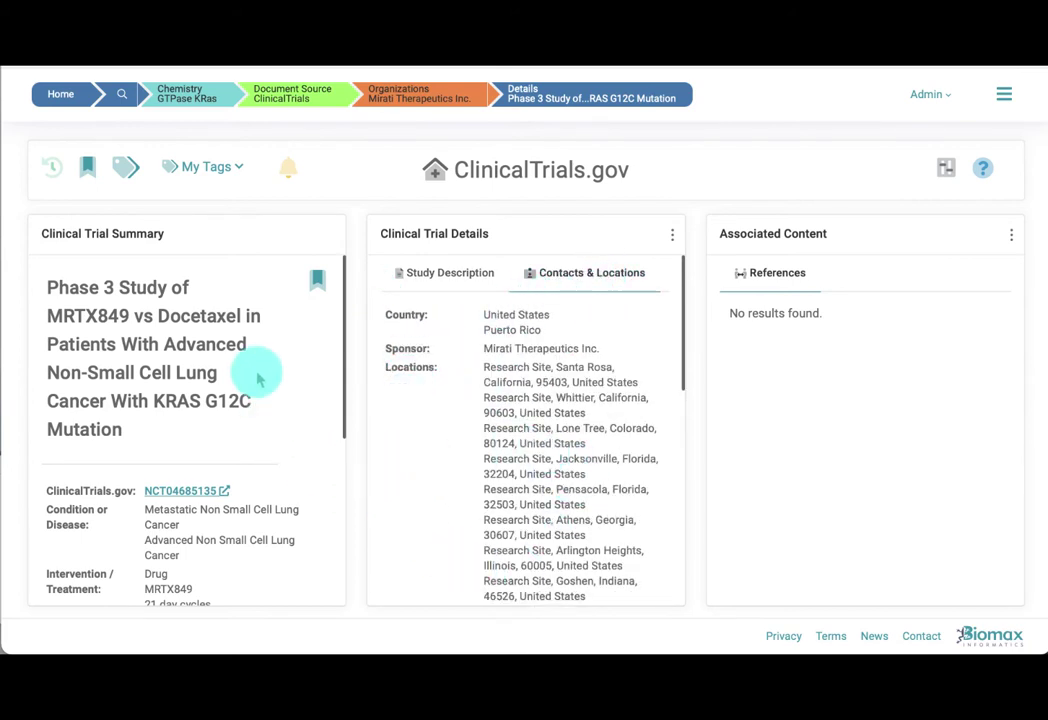
scroll(258, 378, down, 6)
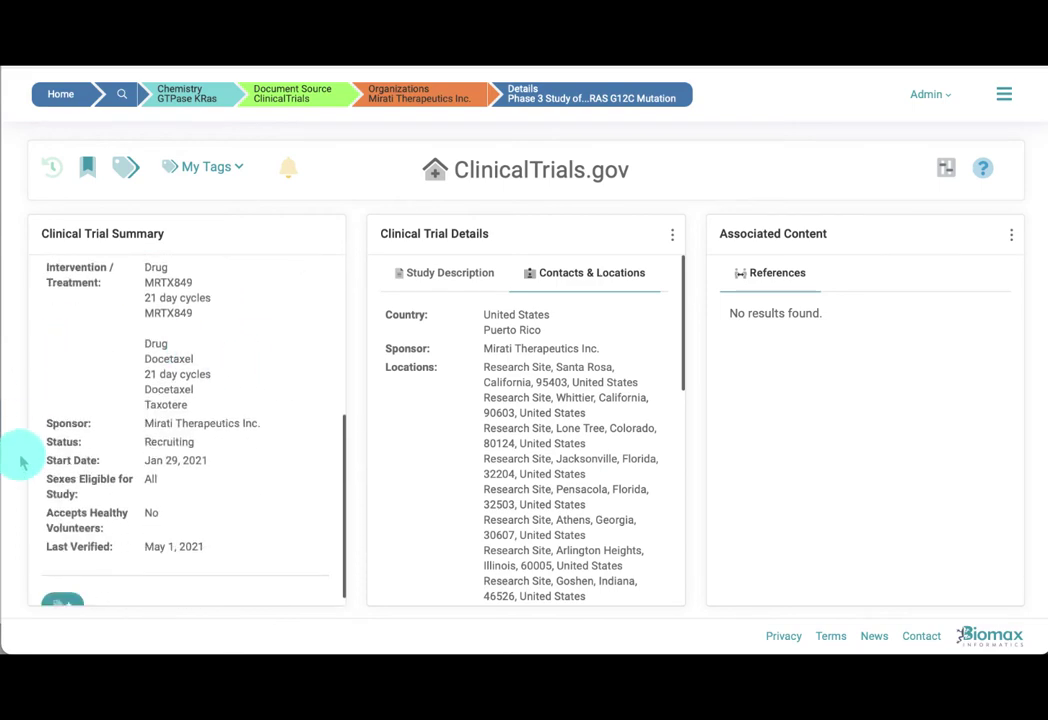
scroll(250, 421, up, 3)
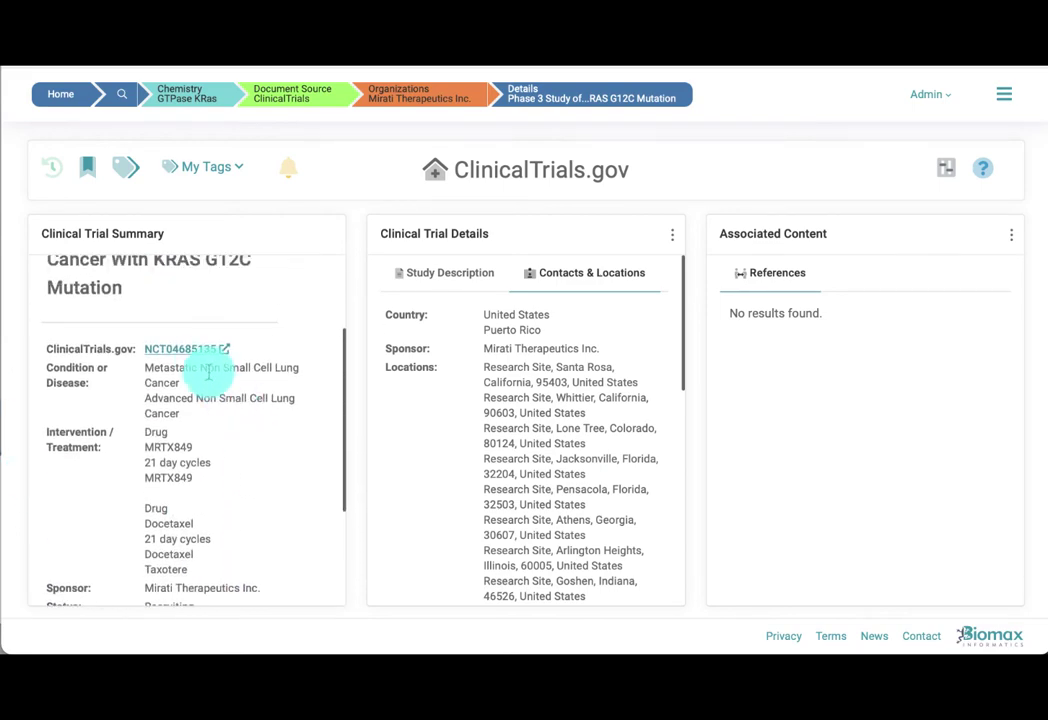
click(188, 349)
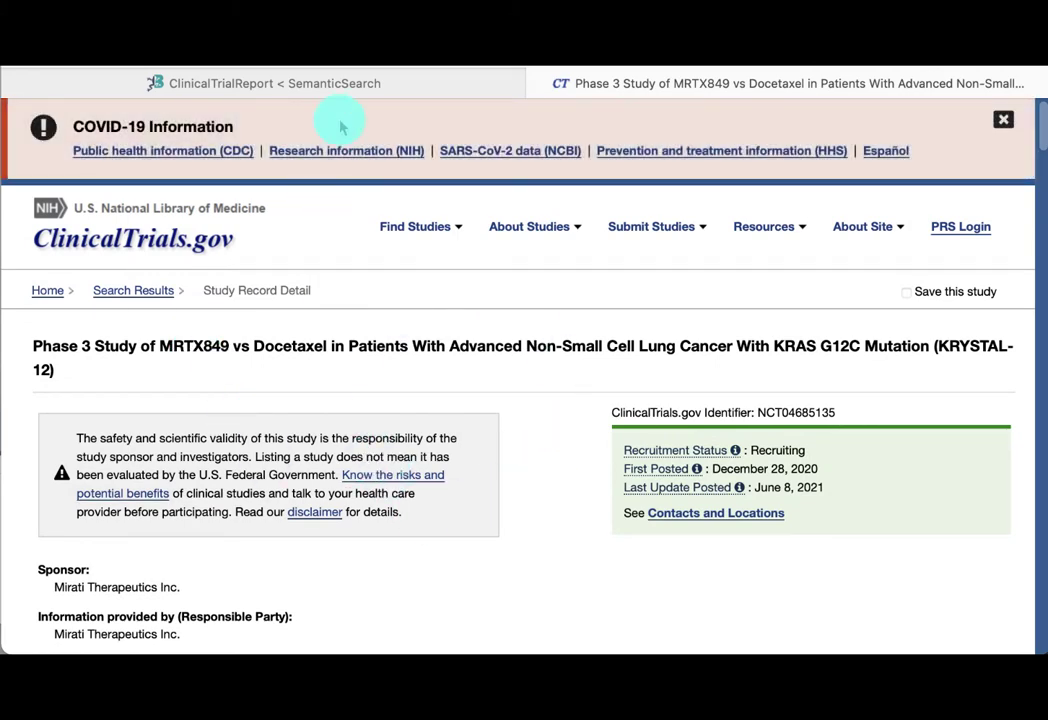
click(336, 85)
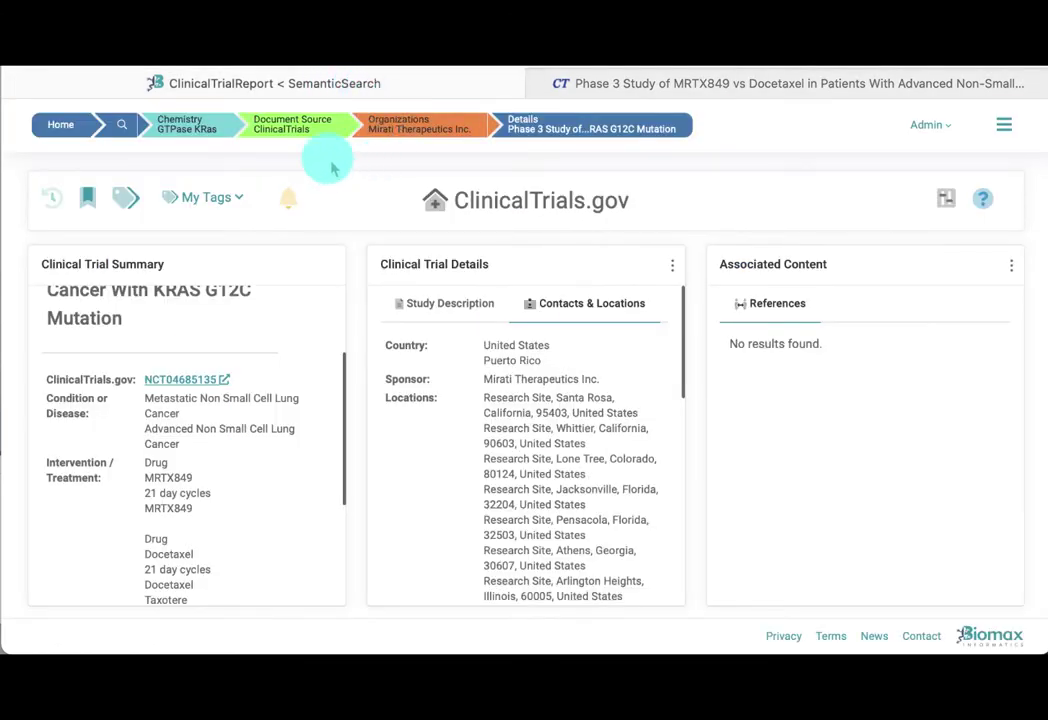
- Return to the ClinicalTrials results and filter organizations to Amgen, leaving 12 trials
click(310, 131)
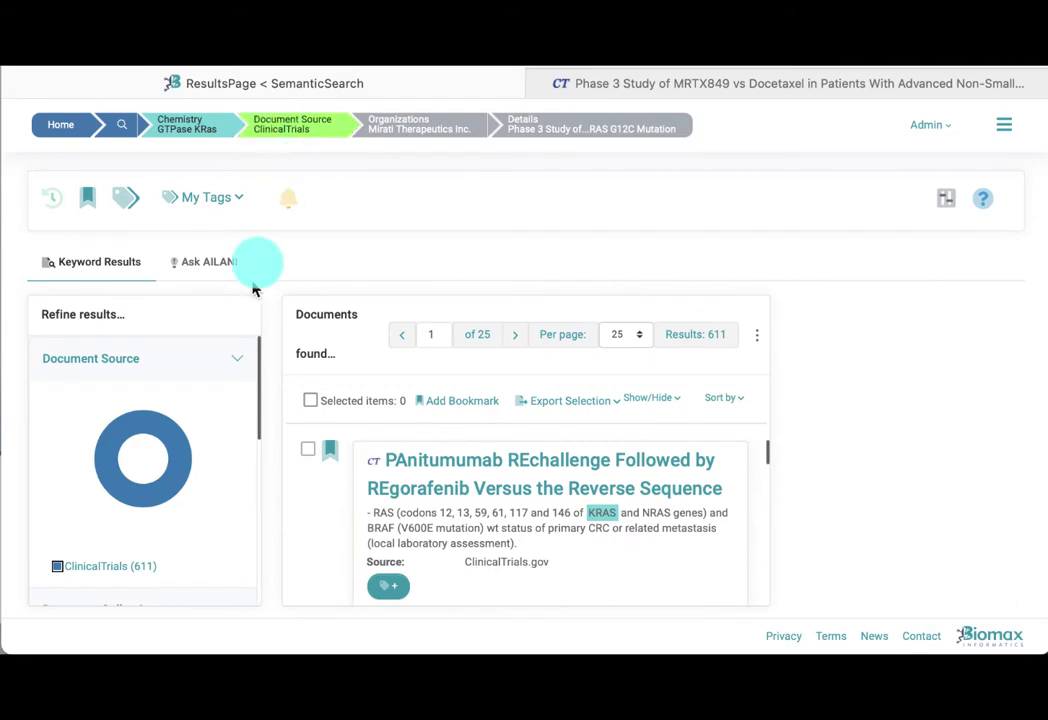
scroll(222, 414, down, 4)
scroll(222, 412, down, 6)
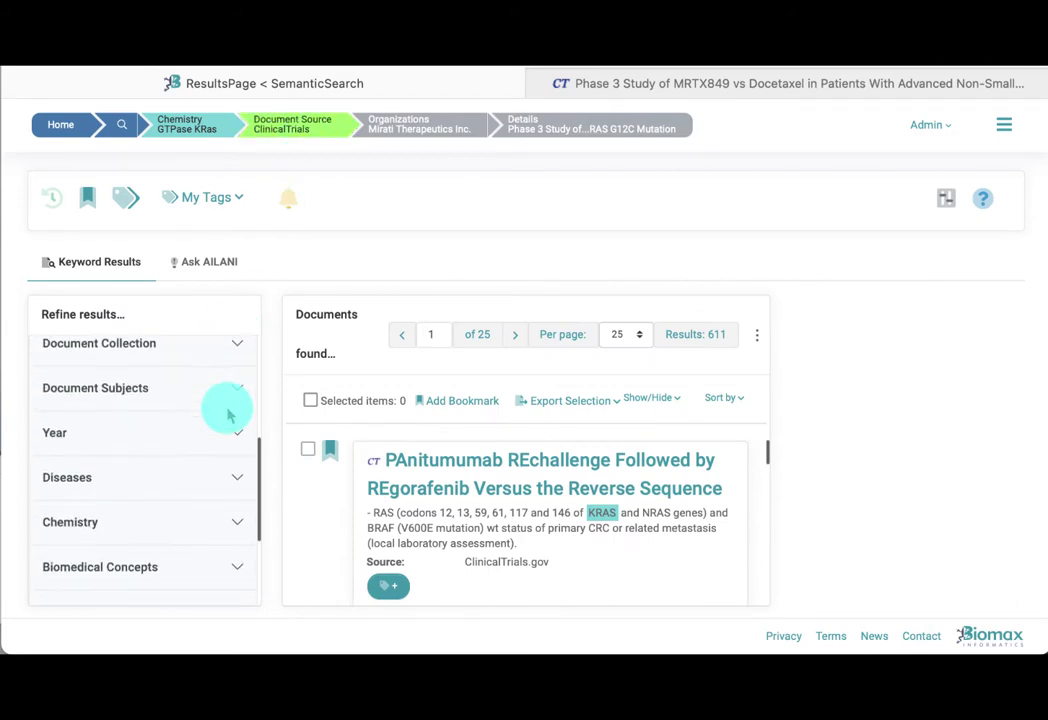
click(241, 587)
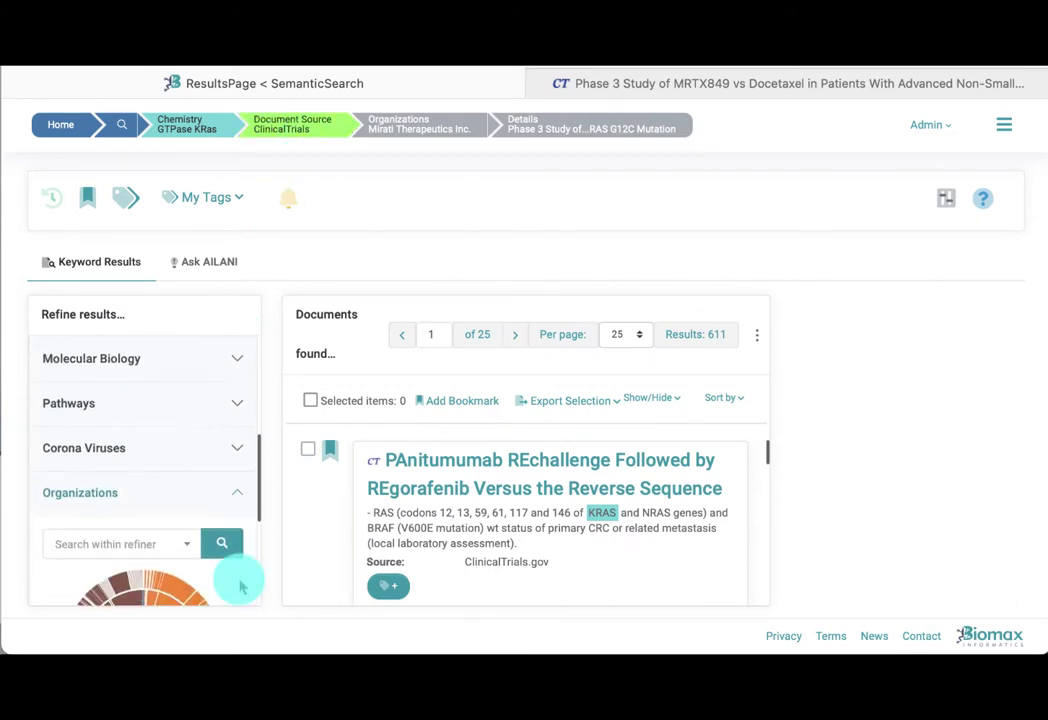
scroll(241, 582, down, 3)
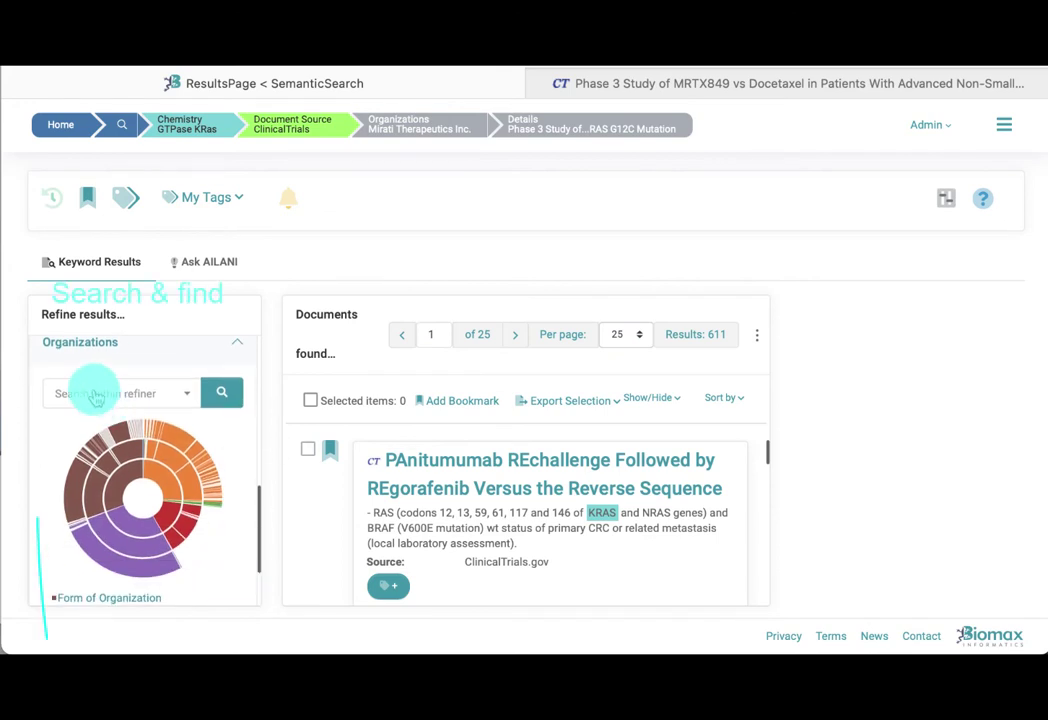
click(94, 393)
text(Amge)
click(82, 475)
scroll(84, 482, down, 1)
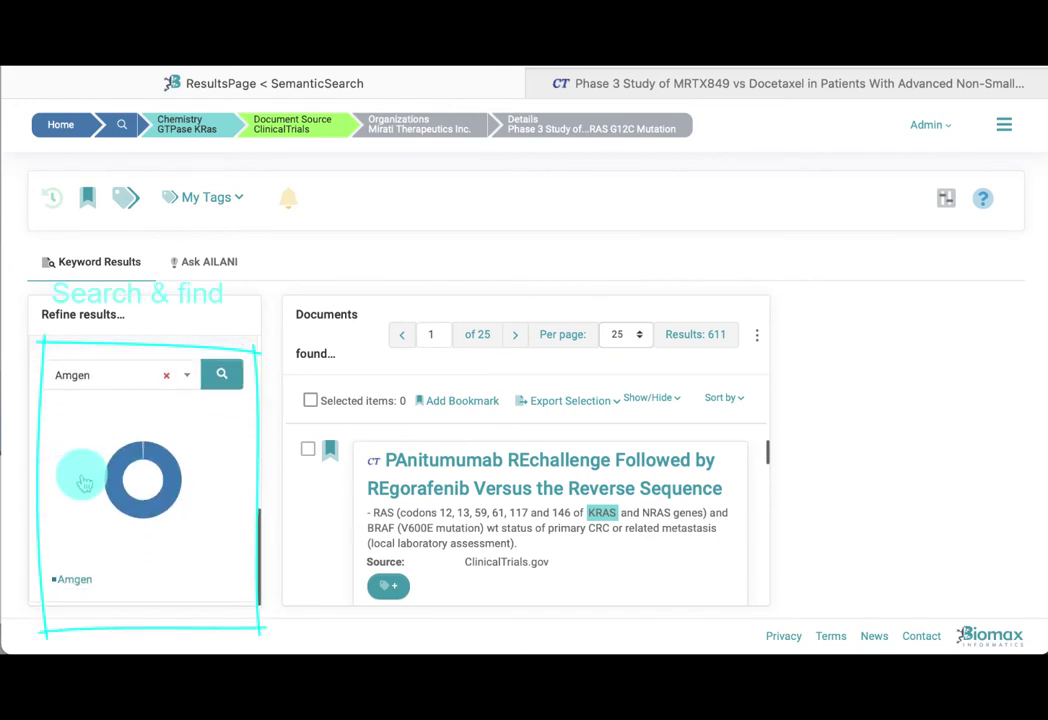
click(70, 590)
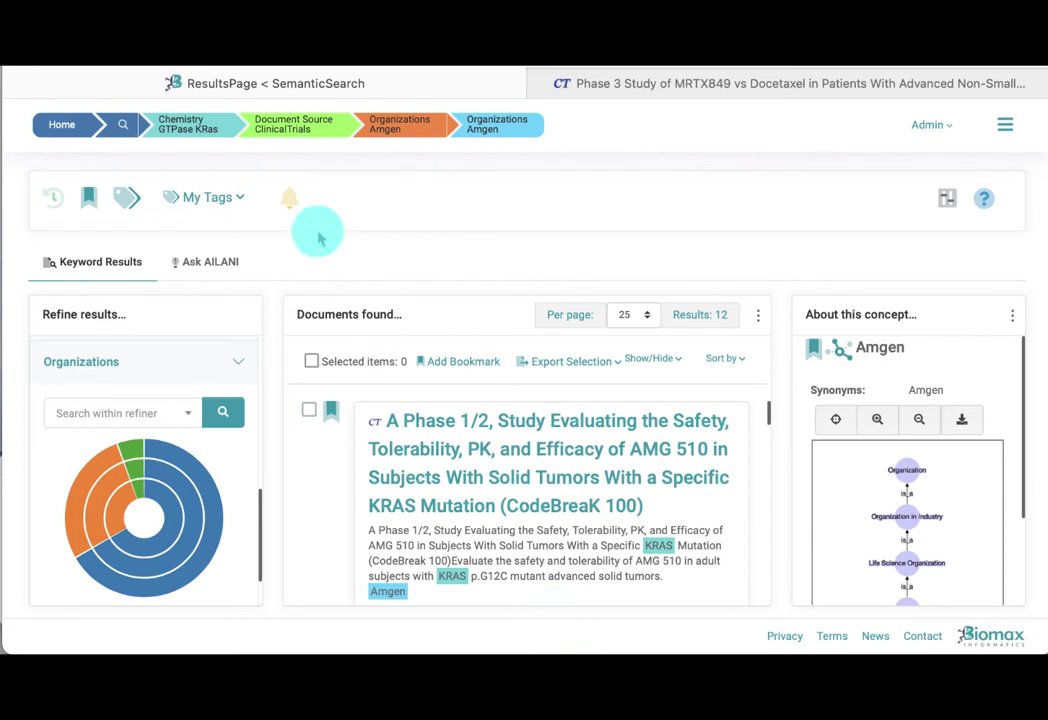
- Drop later filters back to the GTPase KRas search and expand the Diseases refiner
click(201, 129)
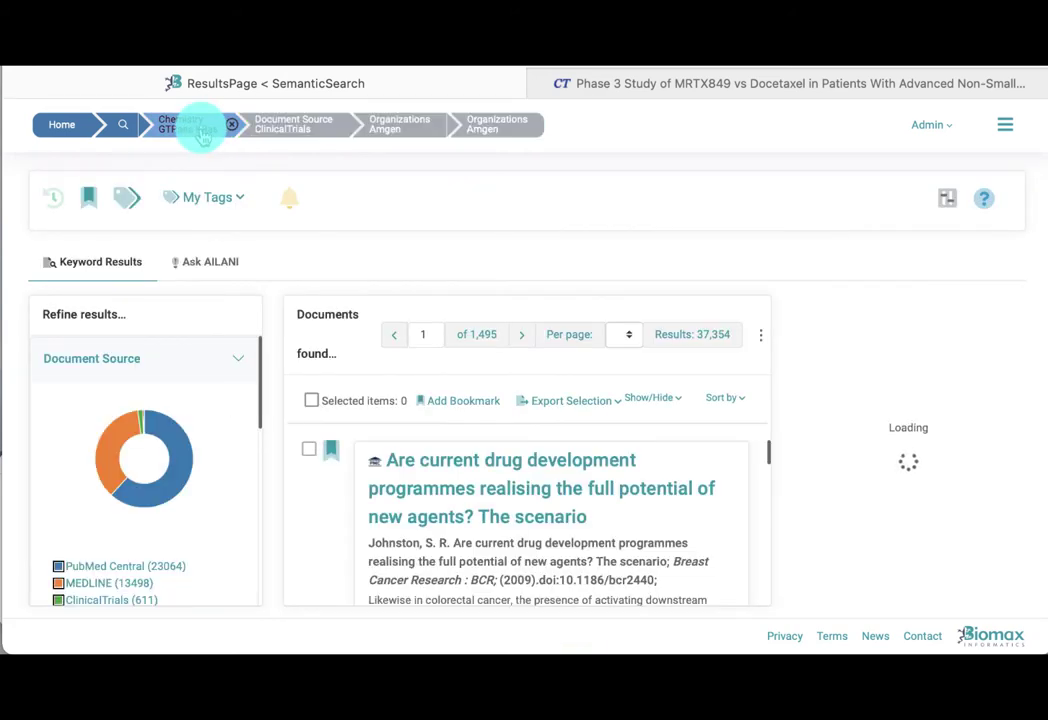
scroll(238, 414, down, 5)
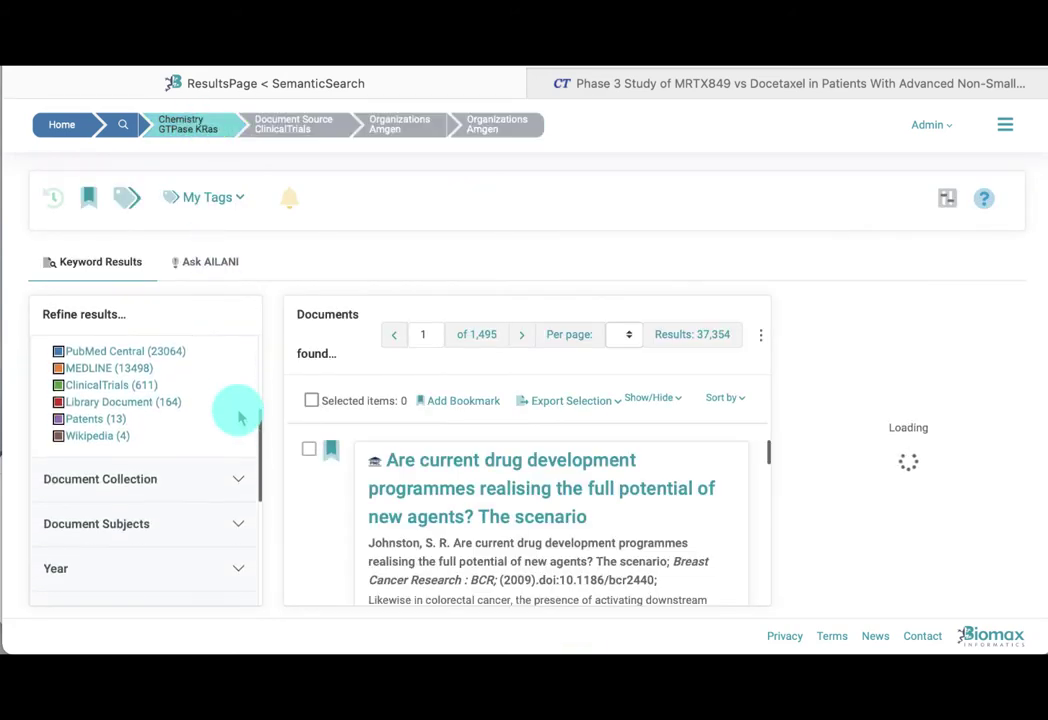
scroll(239, 416, down, 2)
click(238, 517)
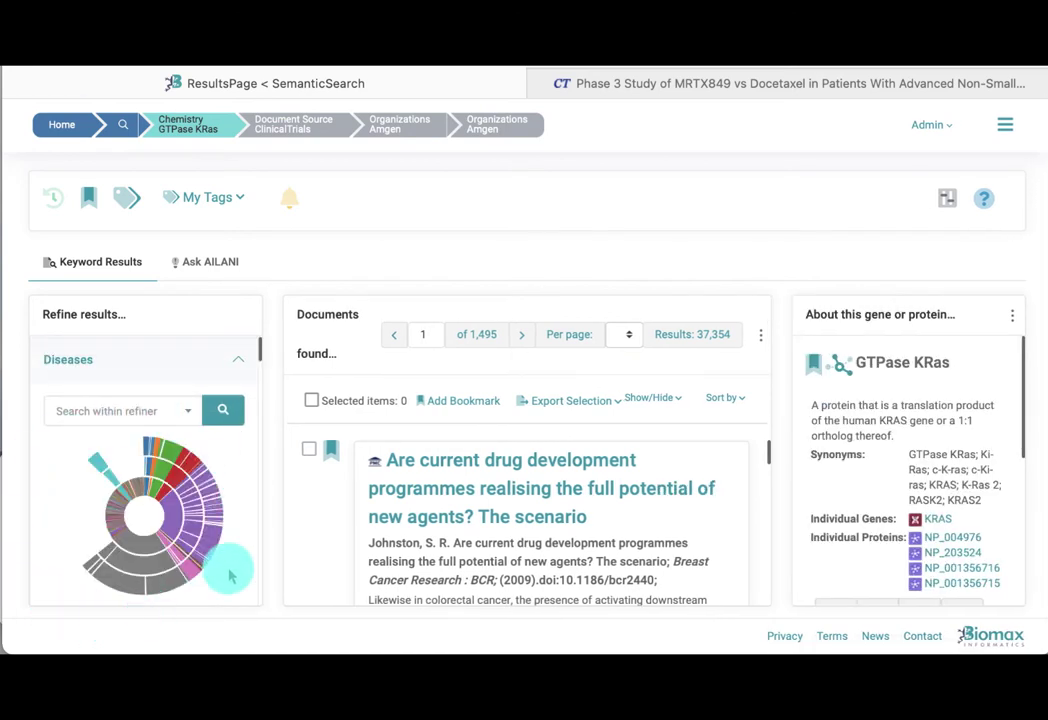
mouse_move(148, 550)
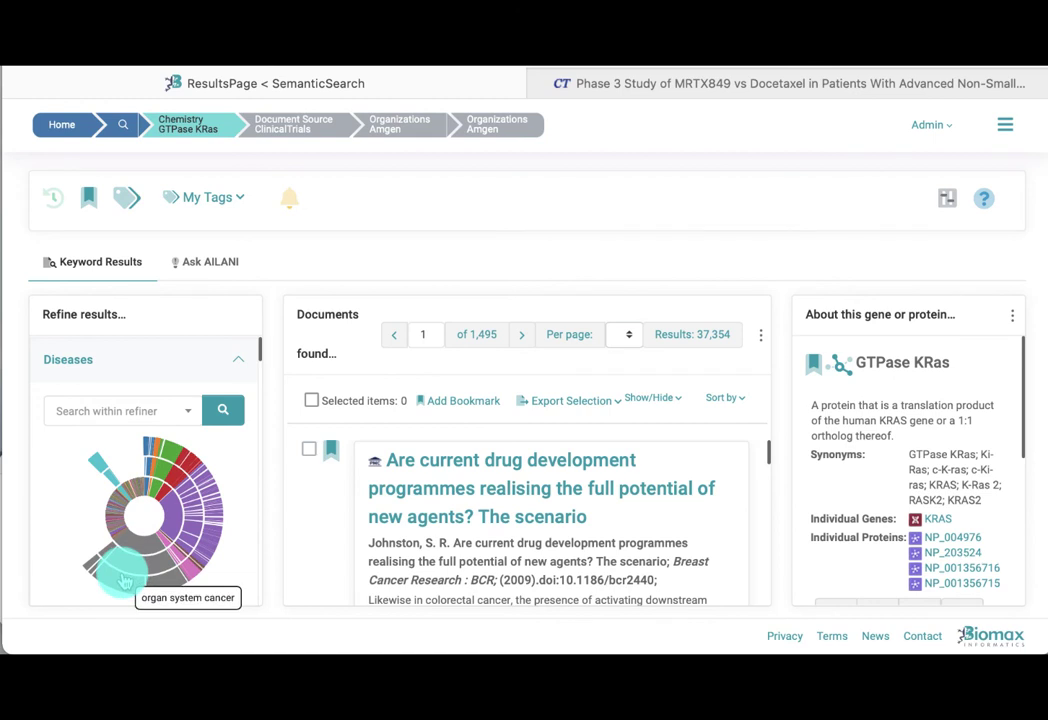
mouse_move(160, 588)
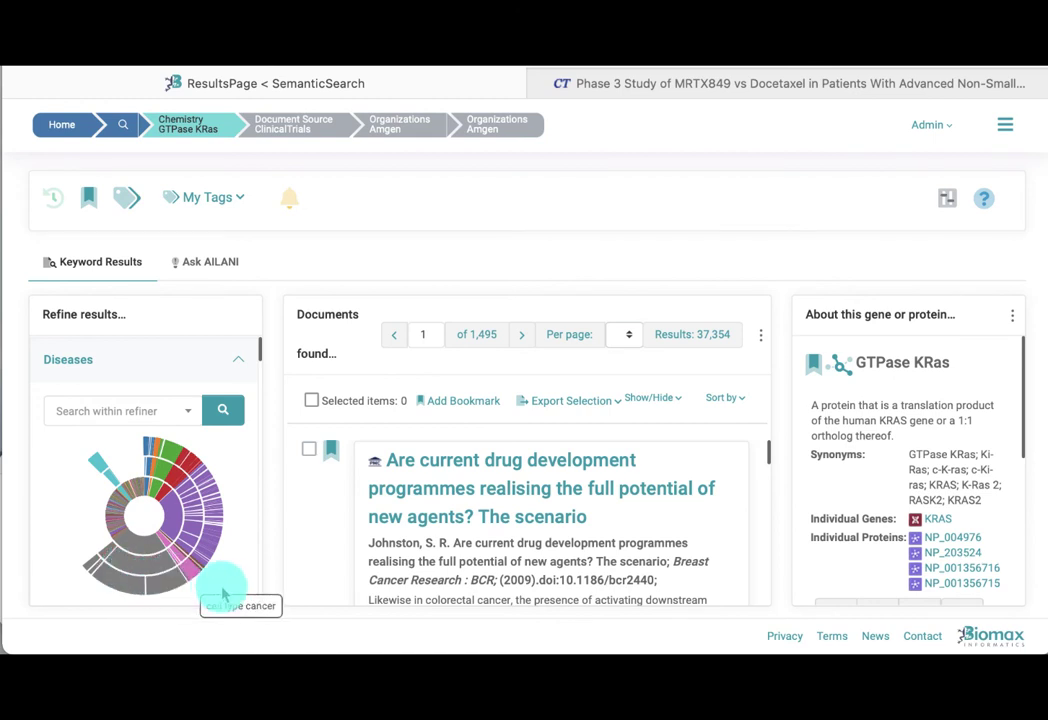
- Search diseases for 'pan' and filter to pancreatic ductal adenocarcinoma, leaving 3,553 results
click(117, 412)
text(pancre)
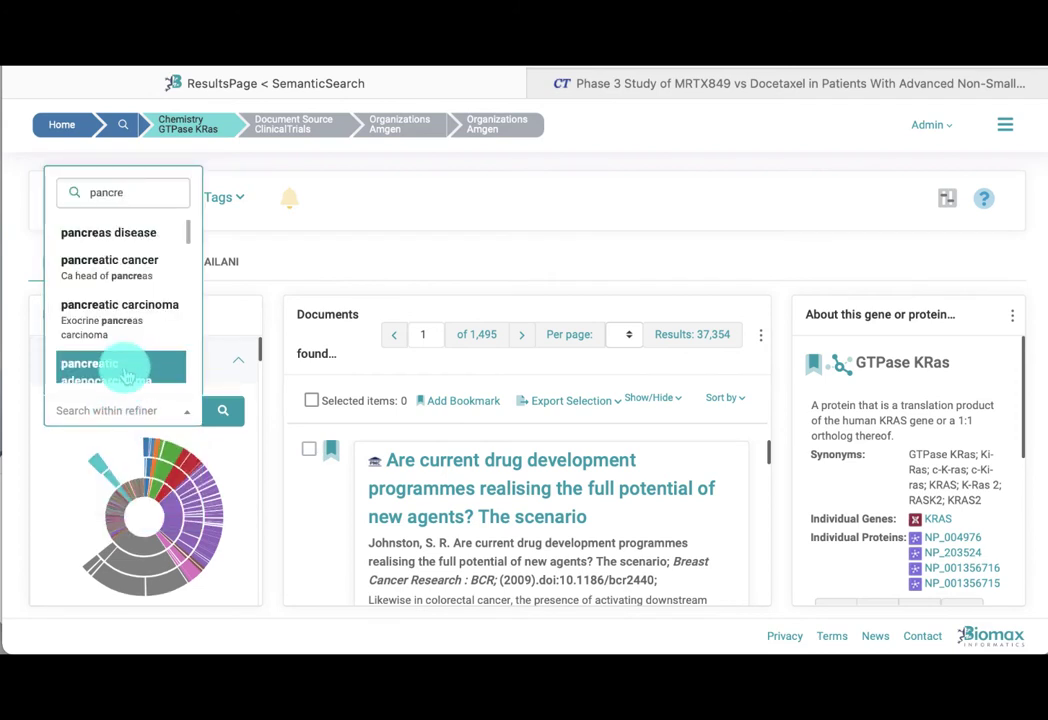
click(130, 368)
scroll(222, 512, down, 3)
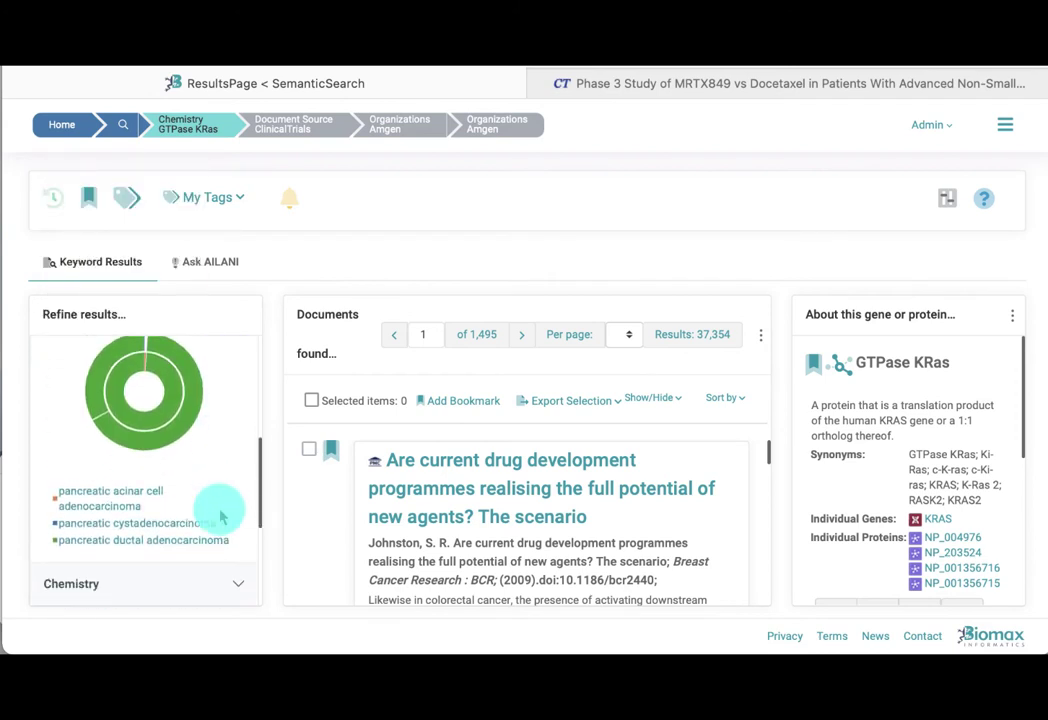
click(178, 502)
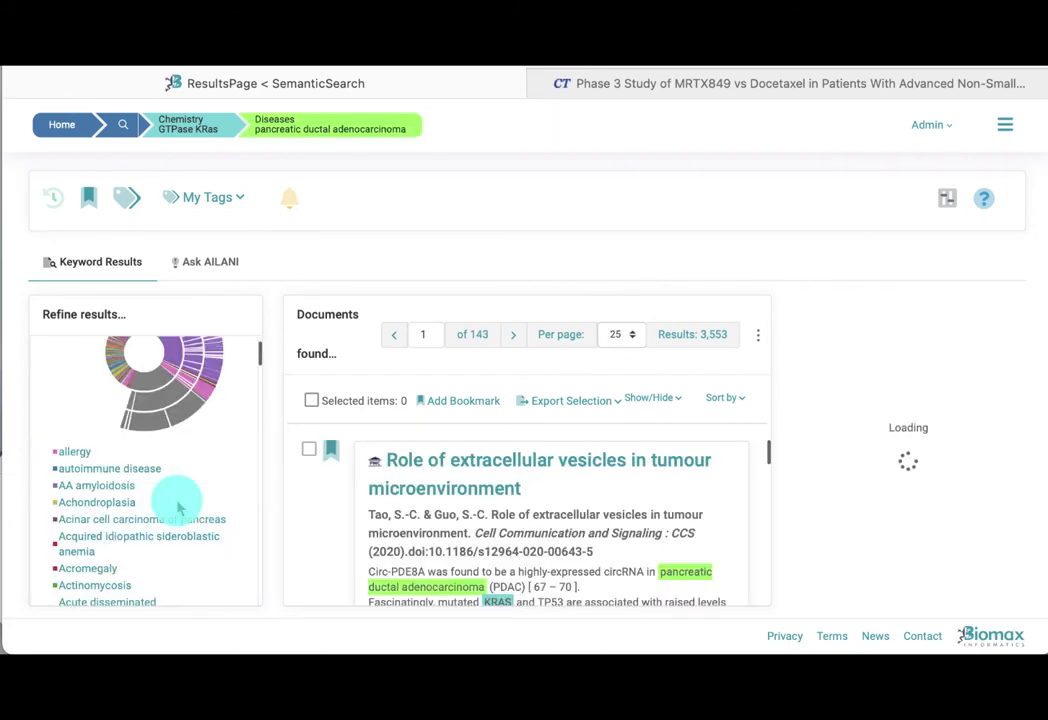
scroll(416, 520, down, 5)
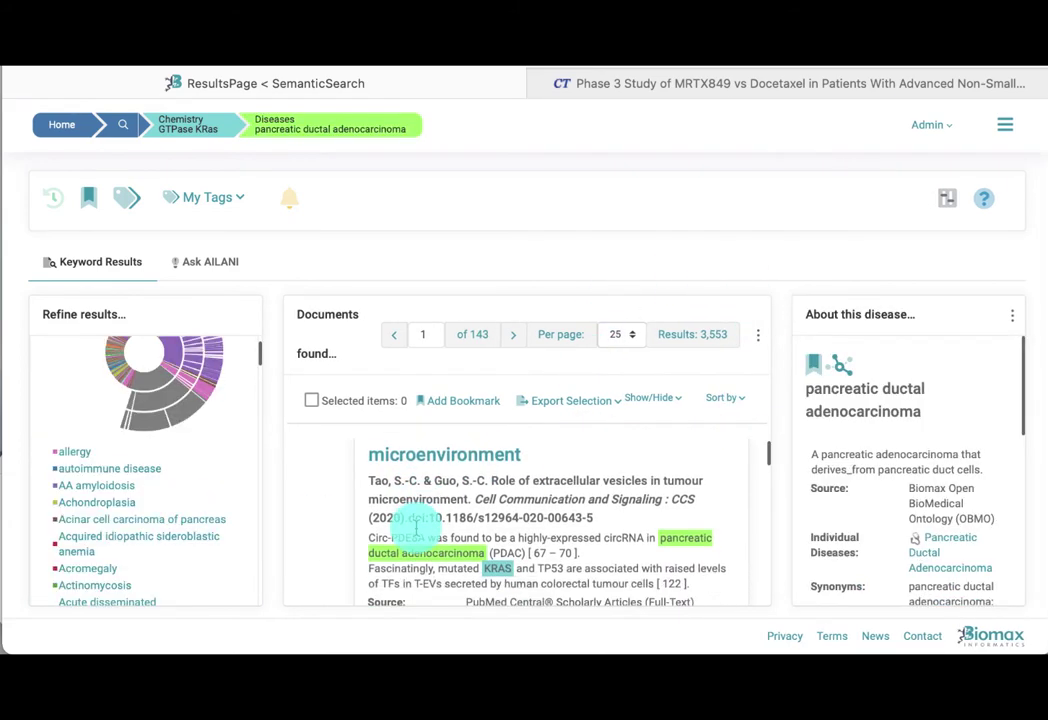
scroll(416, 527, up, 5)
scroll(234, 515, up, 3)
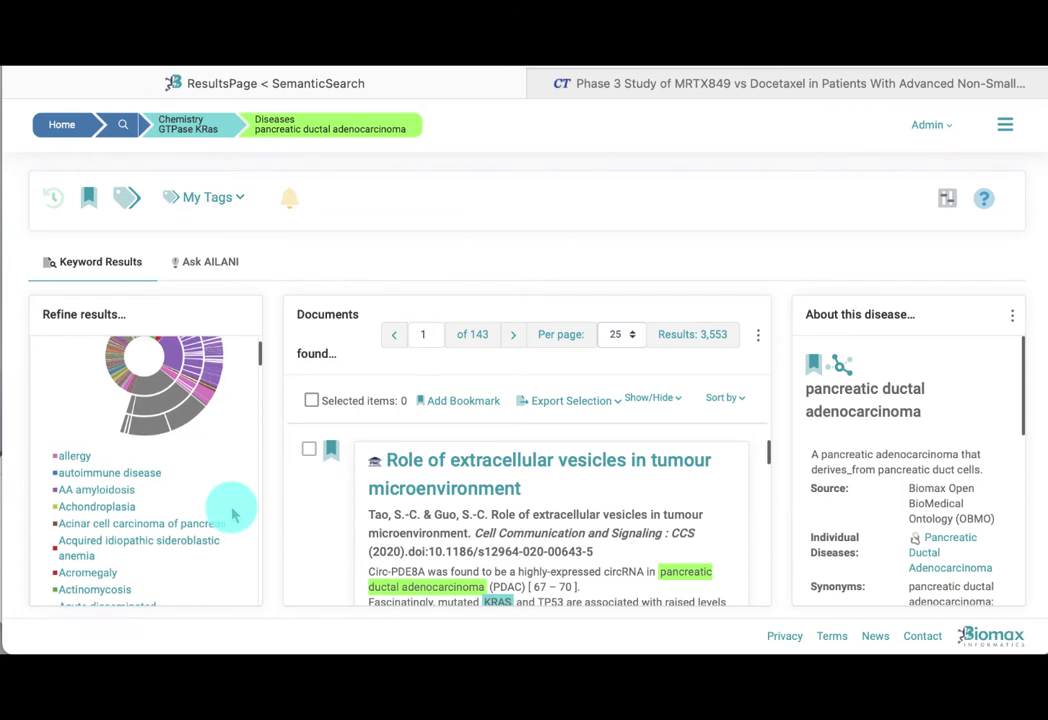
scroll(234, 488, up, 3)
click(237, 445)
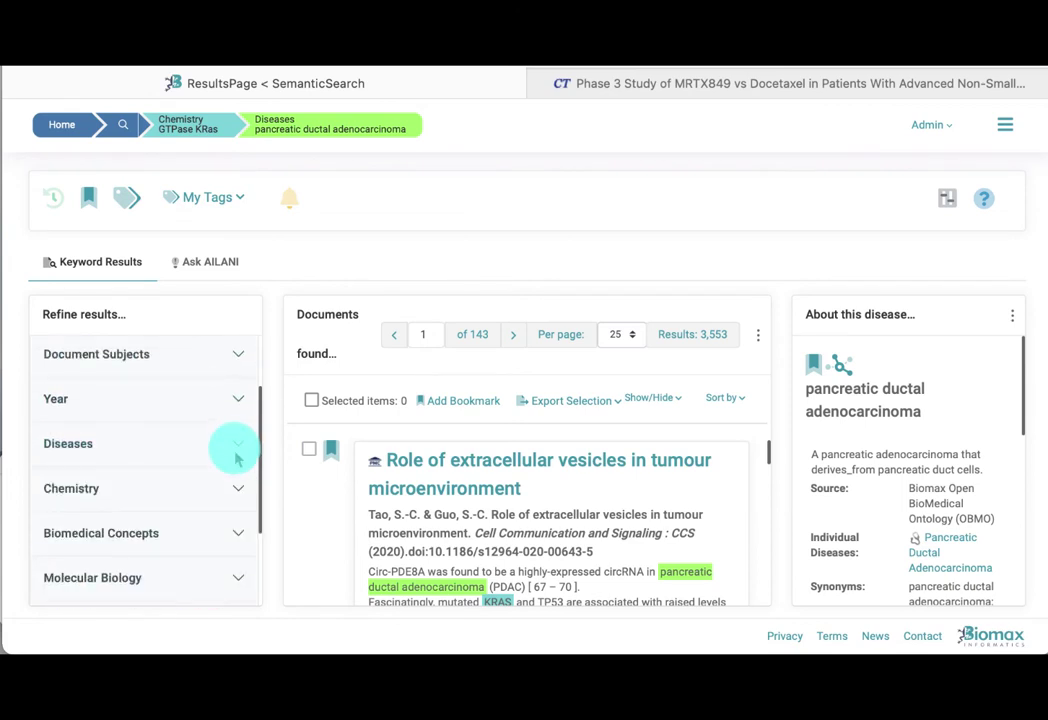
- Under Institution of Higher Learning, search 'Med' and filter to Medical University of Vienna (9 results)
scroll(230, 500, down, 3)
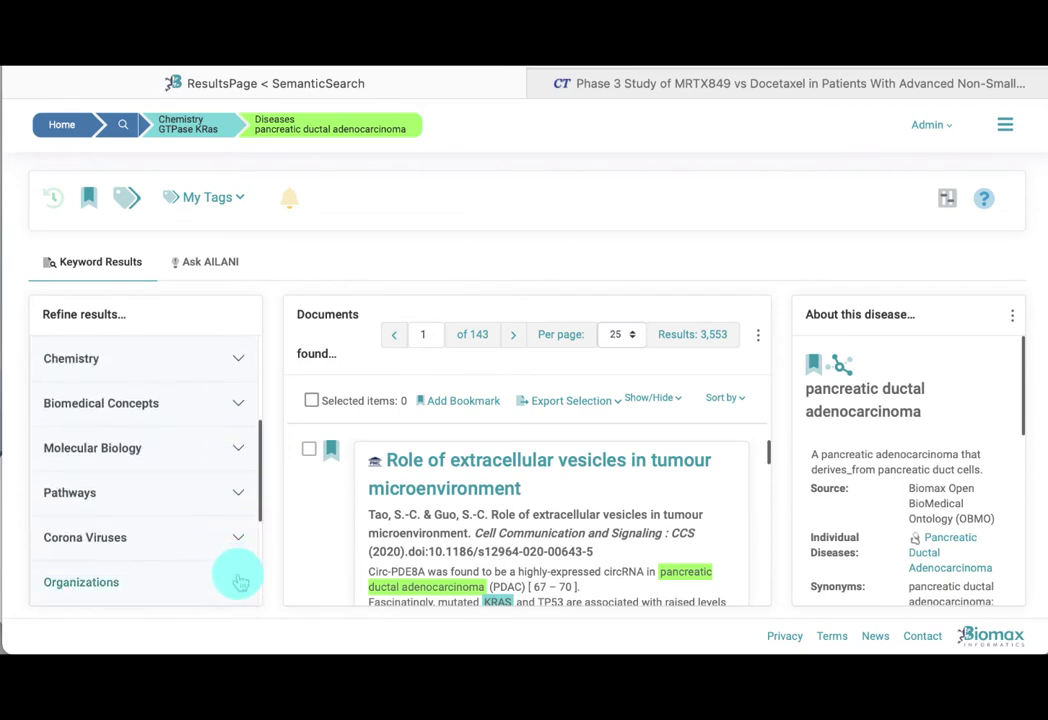
click(238, 582)
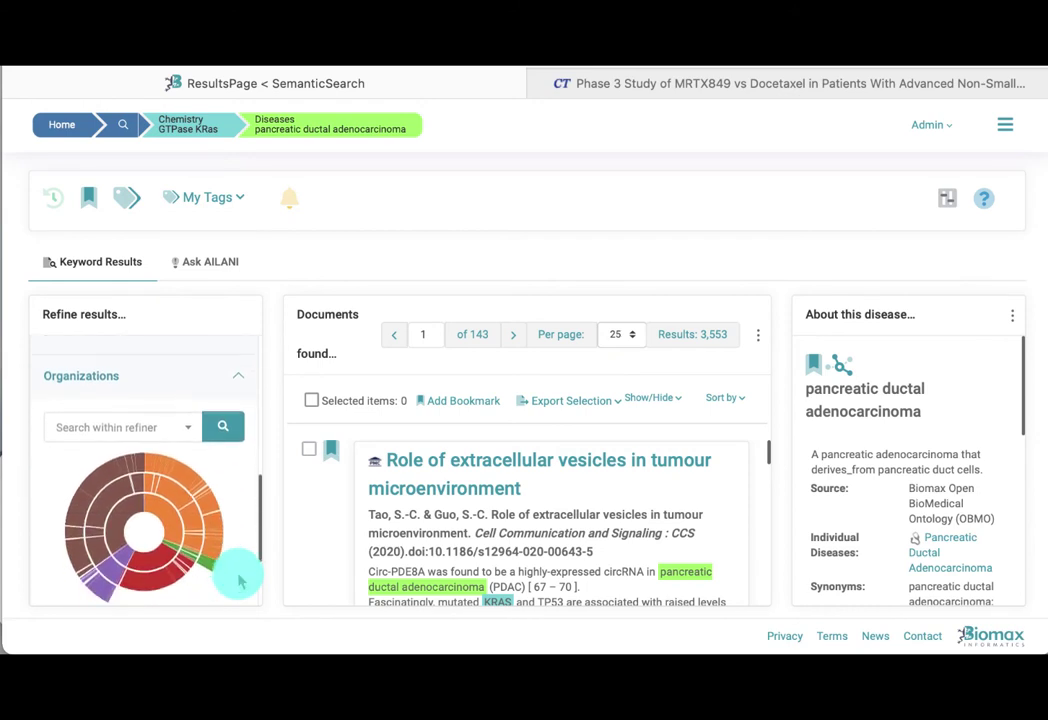
mouse_move(121, 510)
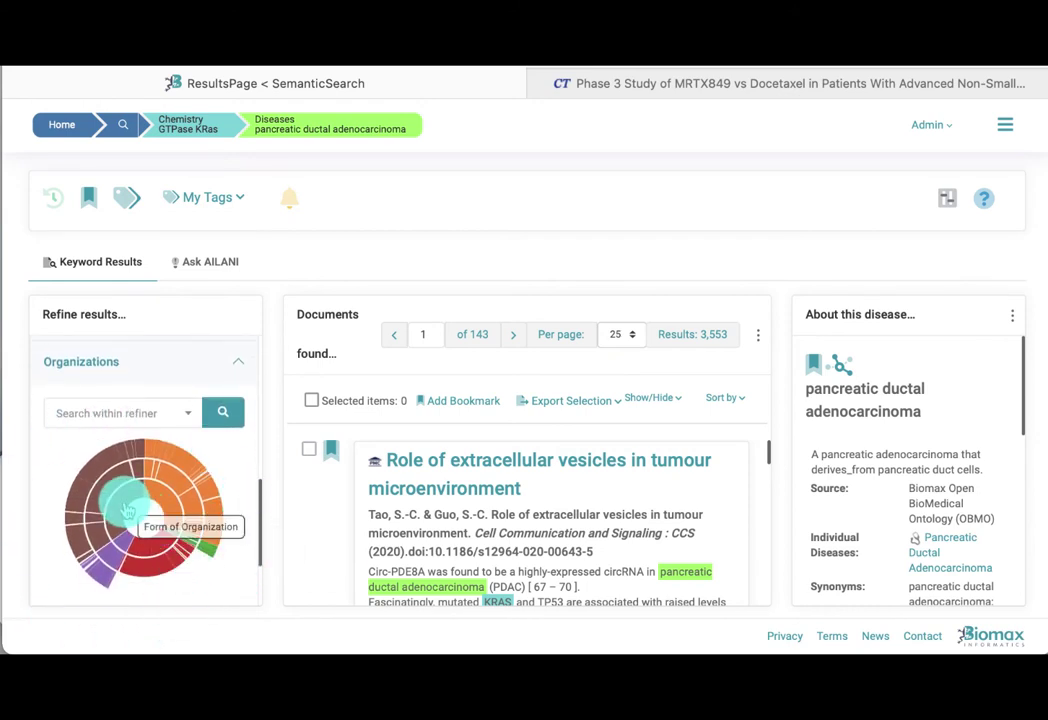
click(110, 492)
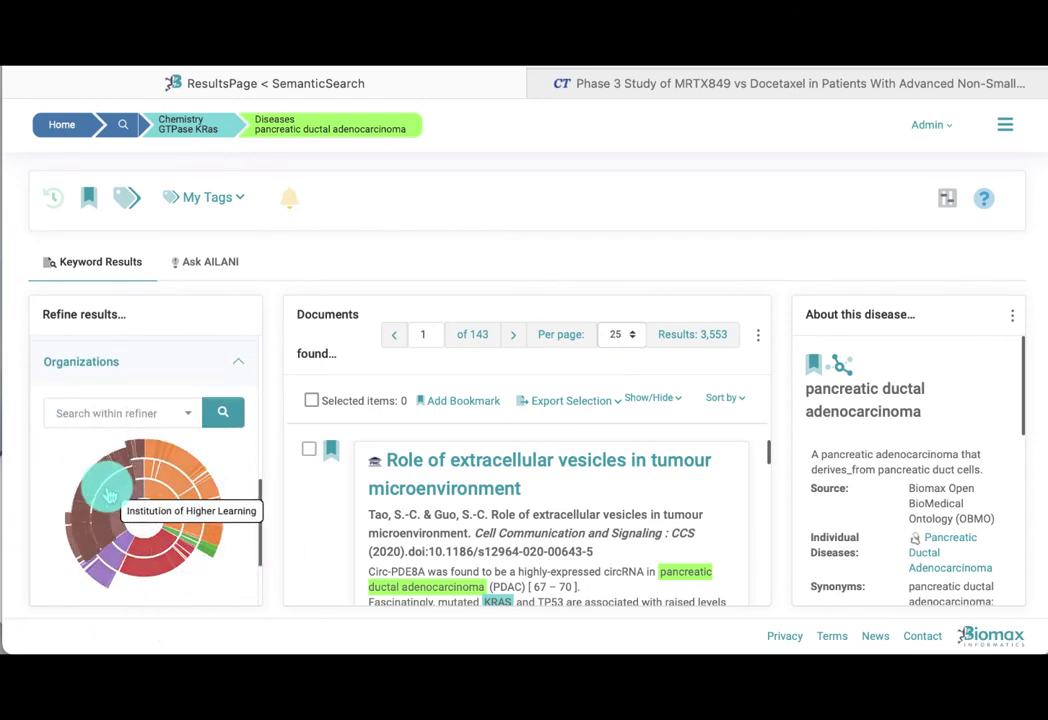
click(110, 412)
text(Medical un)
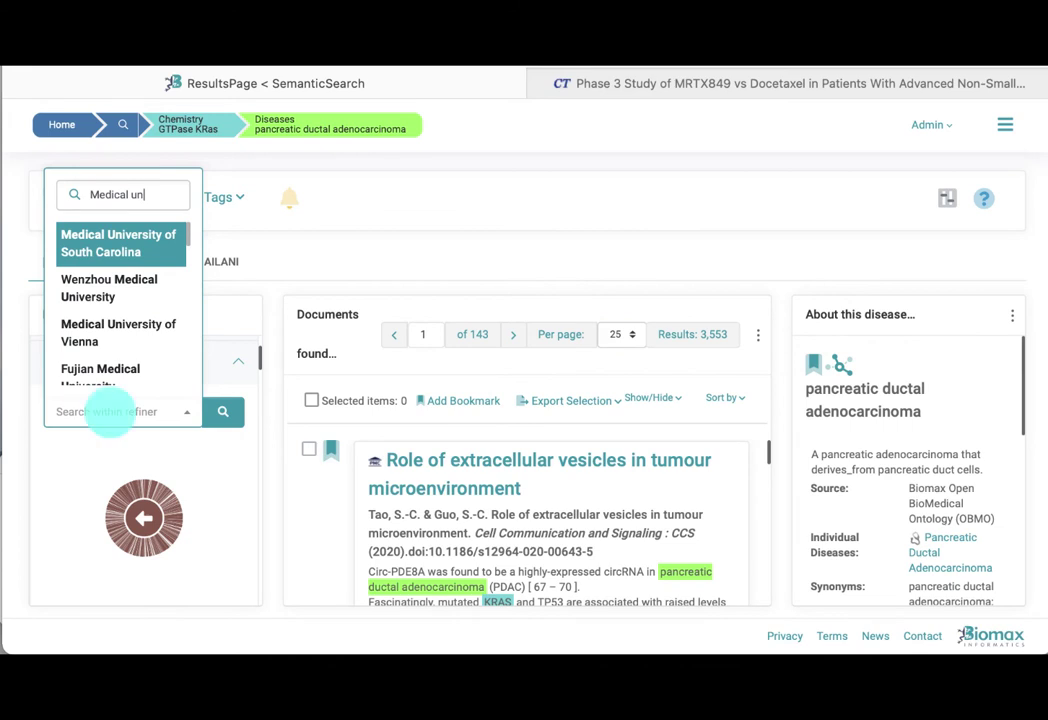
click(105, 335)
scroll(140, 560, down, 1)
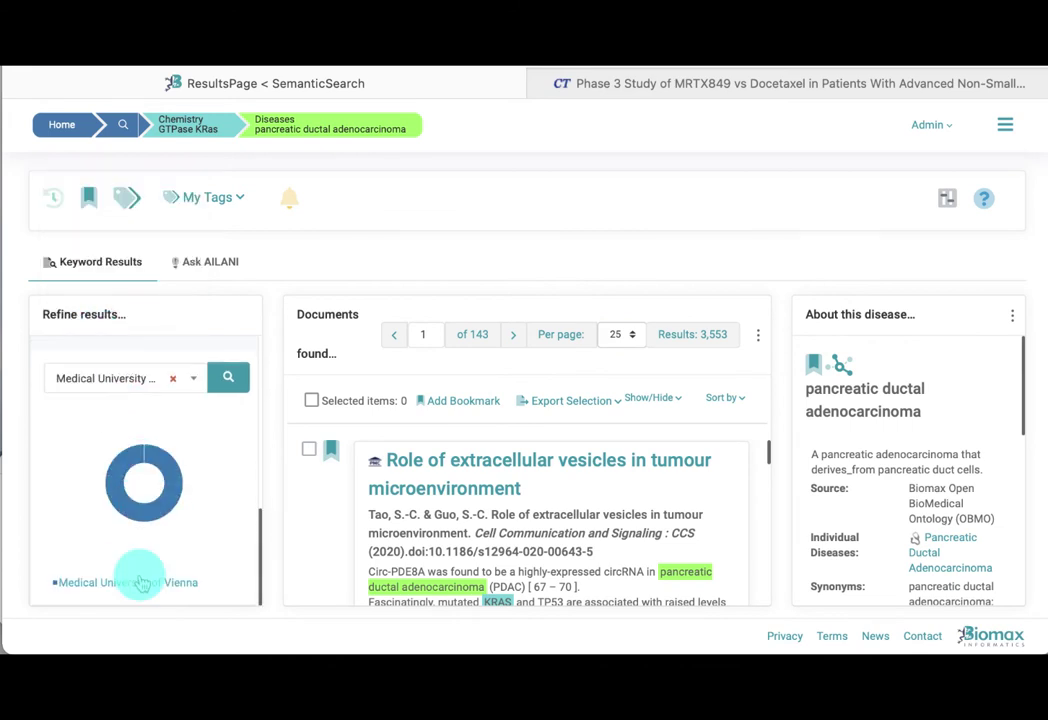
click(138, 584)
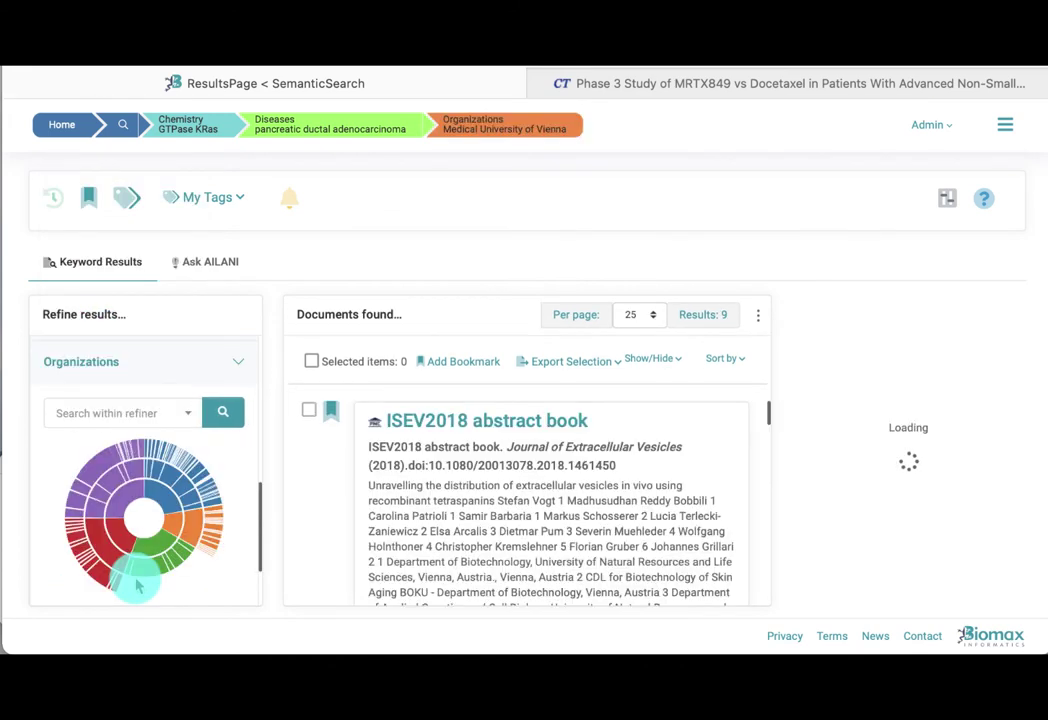
scroll(753, 487, down, 5)
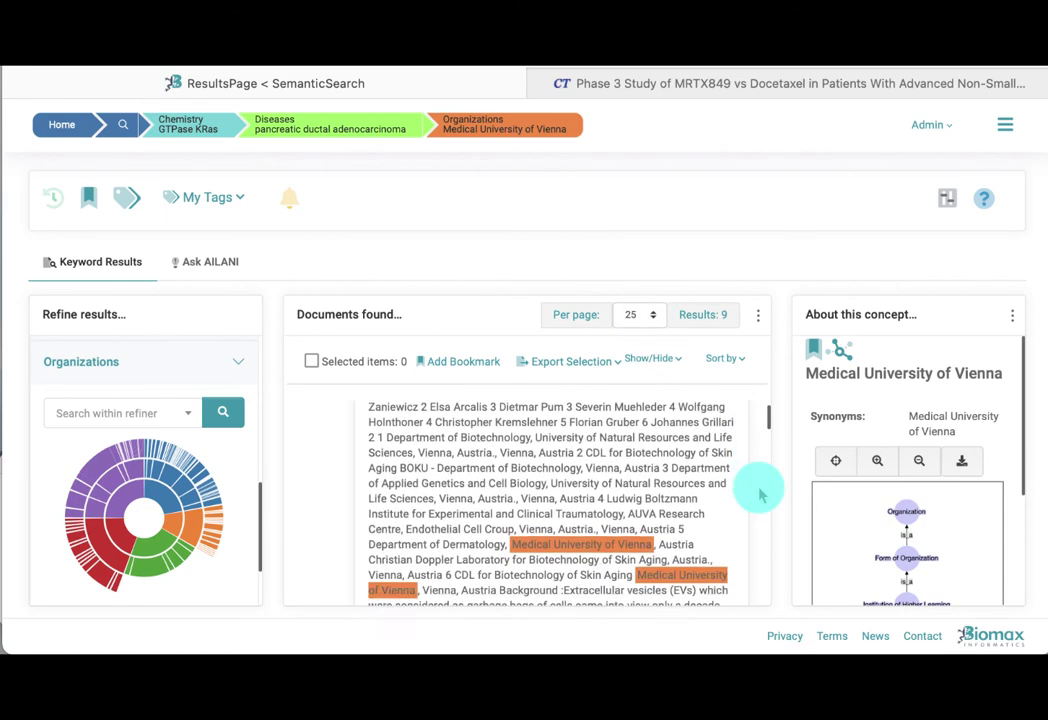
scroll(760, 492, down, 6)
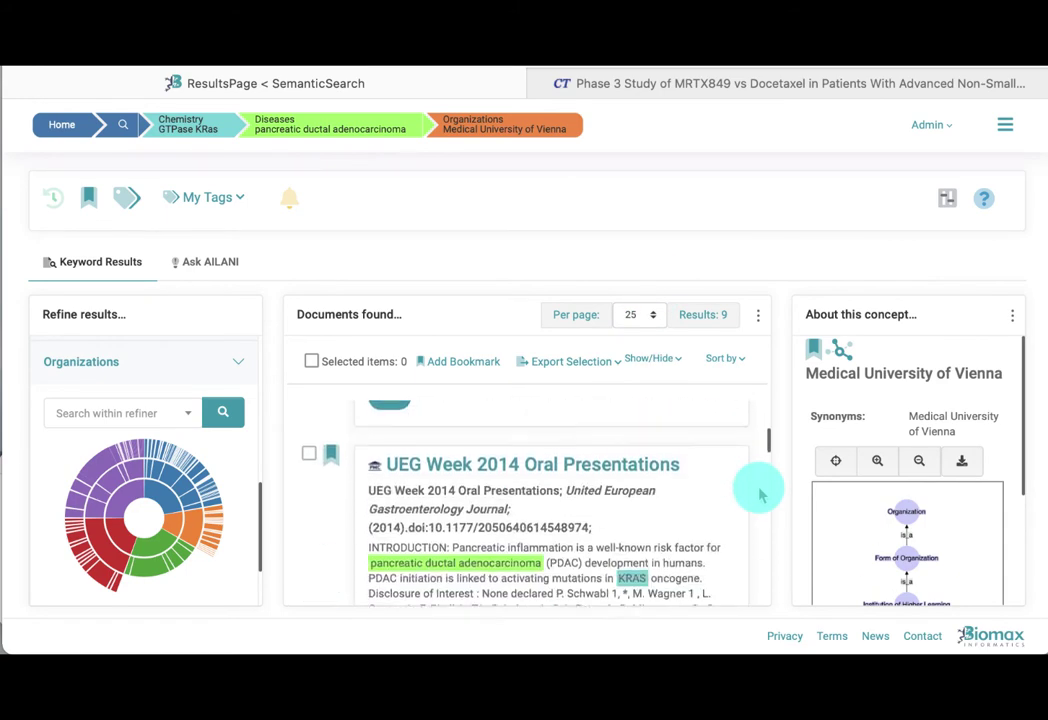
scroll(749, 542, down, 5)
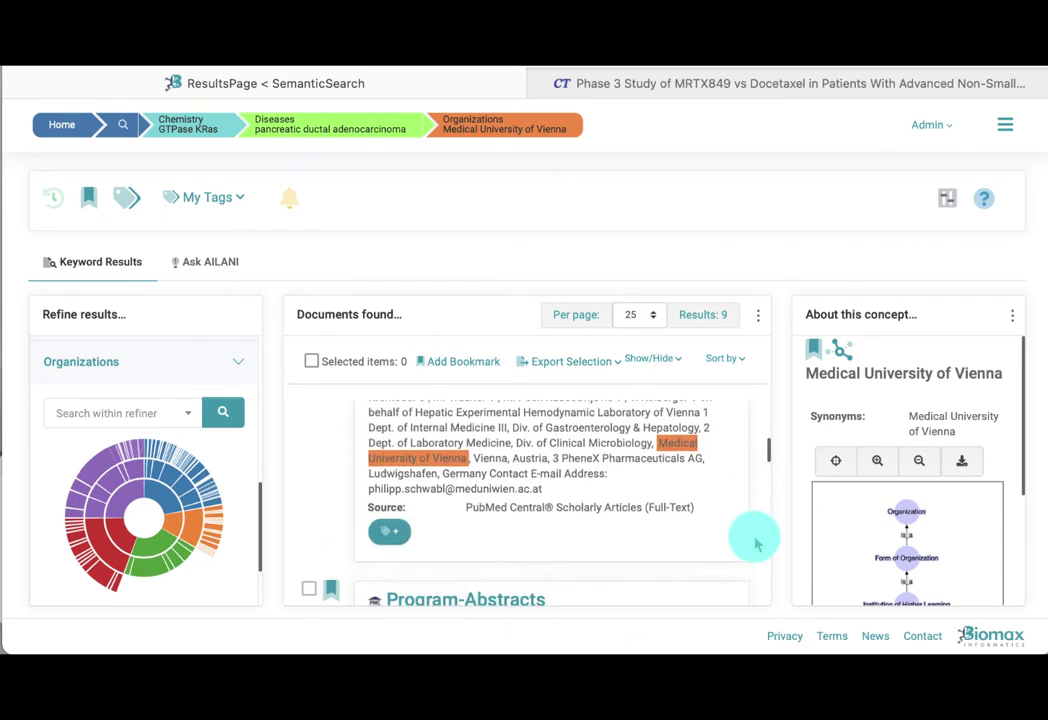
scroll(757, 543, down, 1)
scroll(757, 543, down, 20)
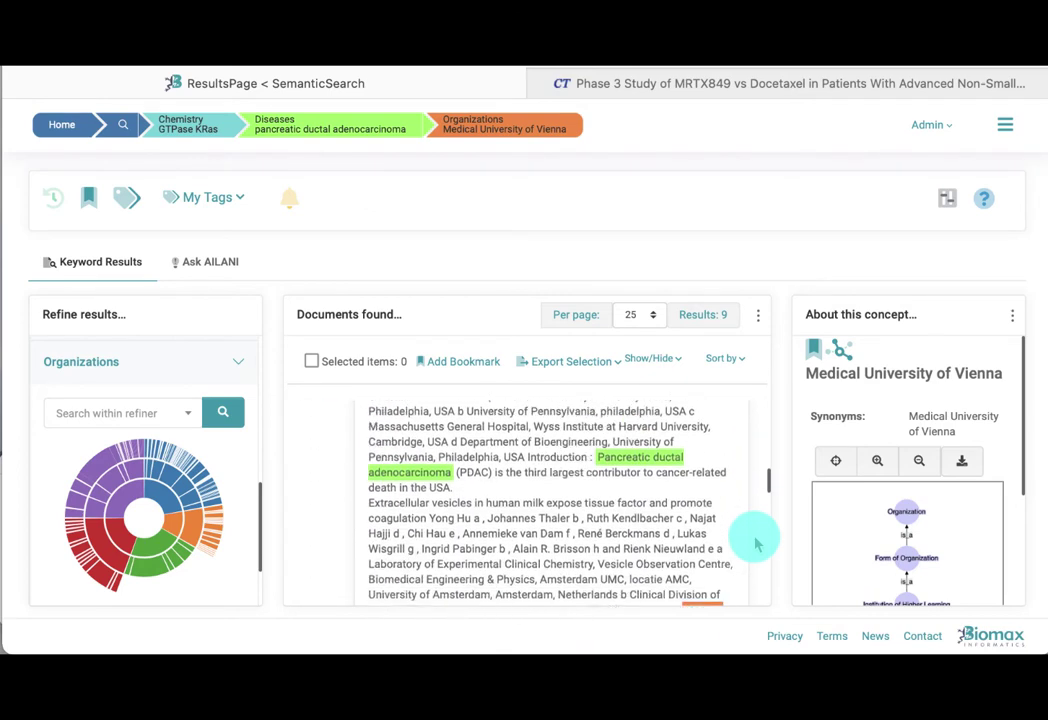
scroll(757, 543, down, 15)
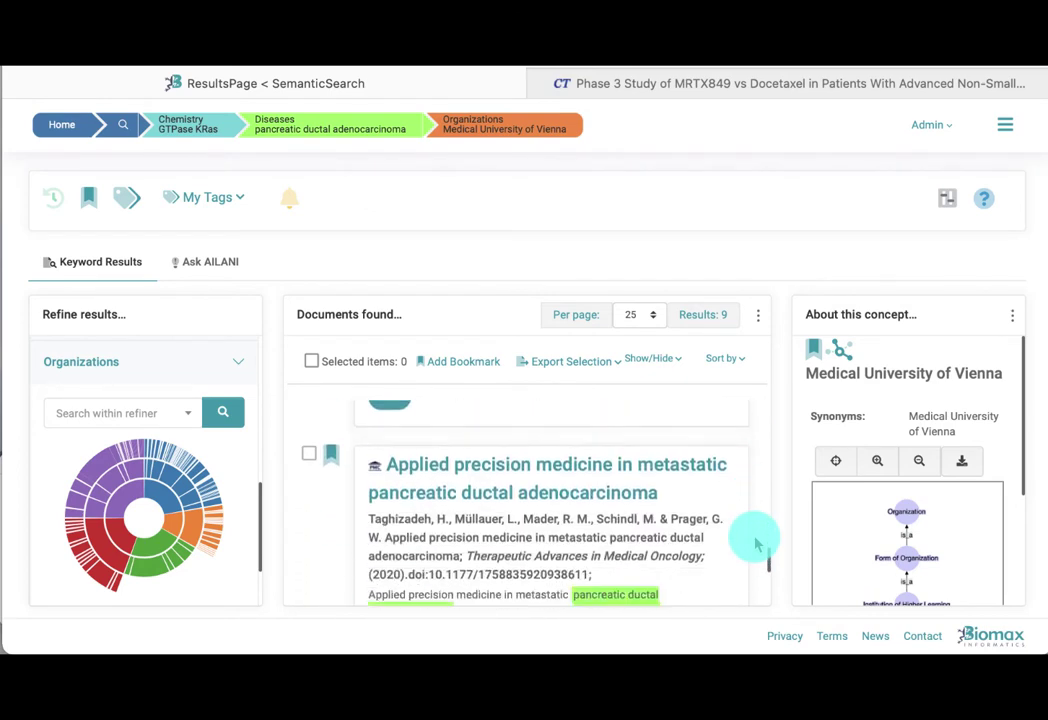
scroll(752, 540, up, 5)
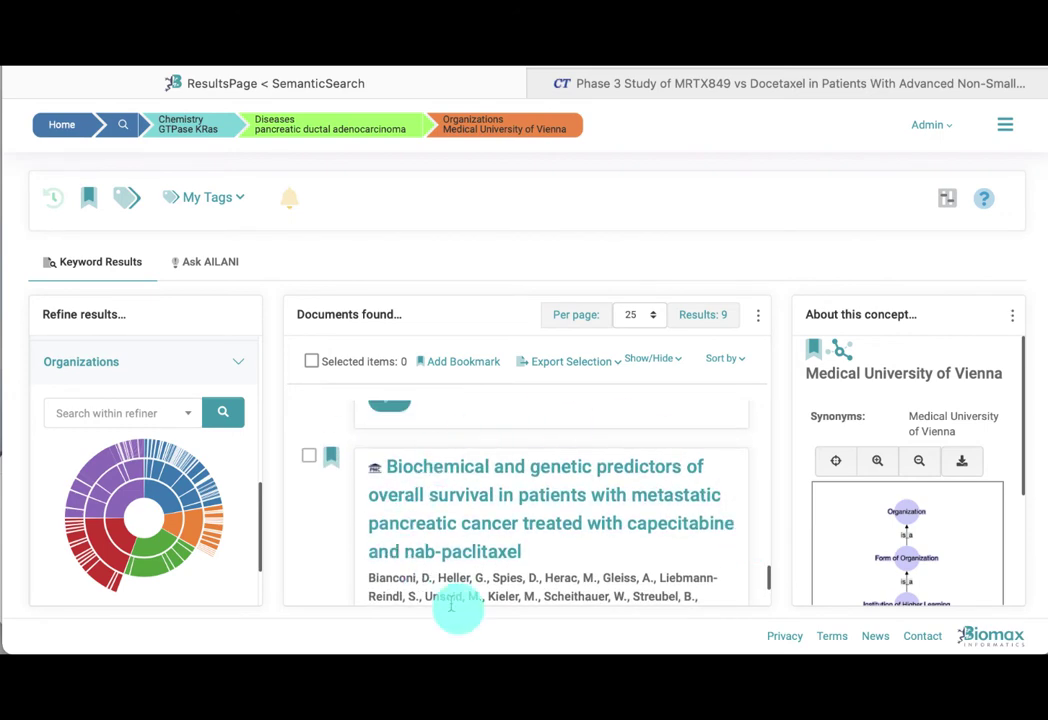
- Read the 'Biochemical and genetic predictors…' paper's full text, then go back to the Vienna results
click(540, 474)
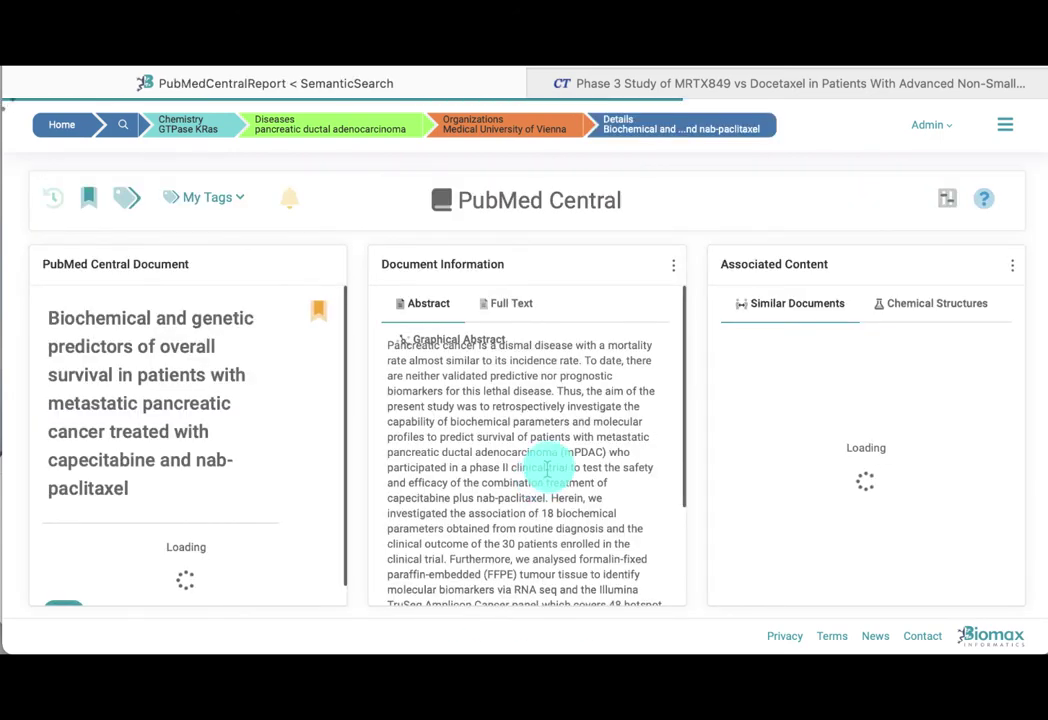
click(508, 303)
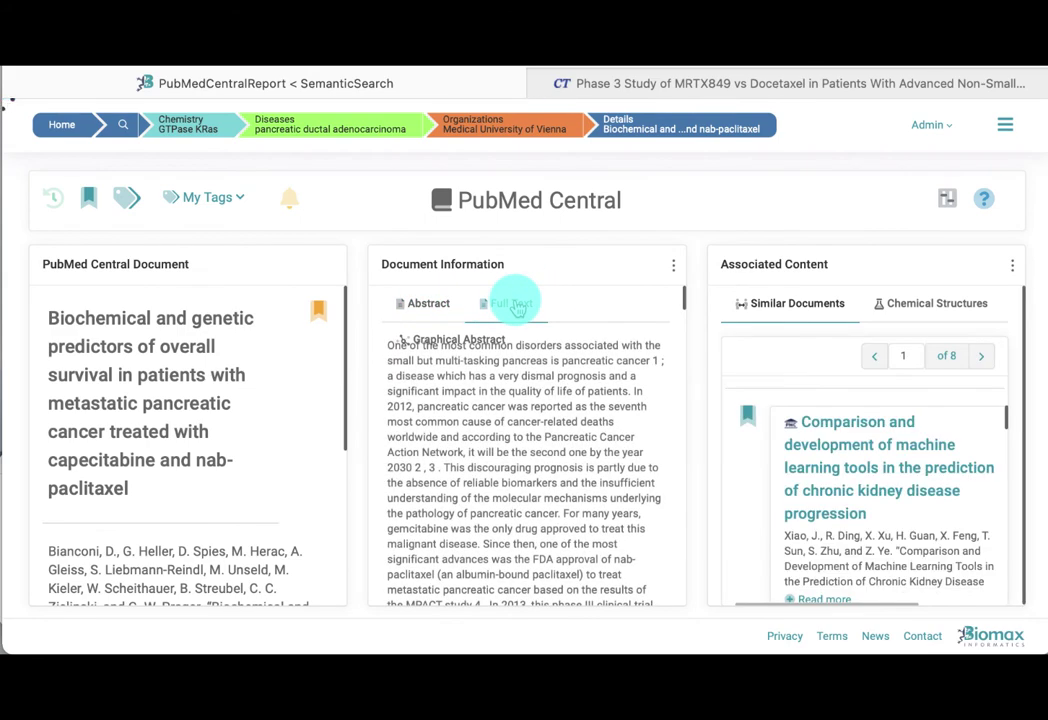
scroll(807, 430, down, 5)
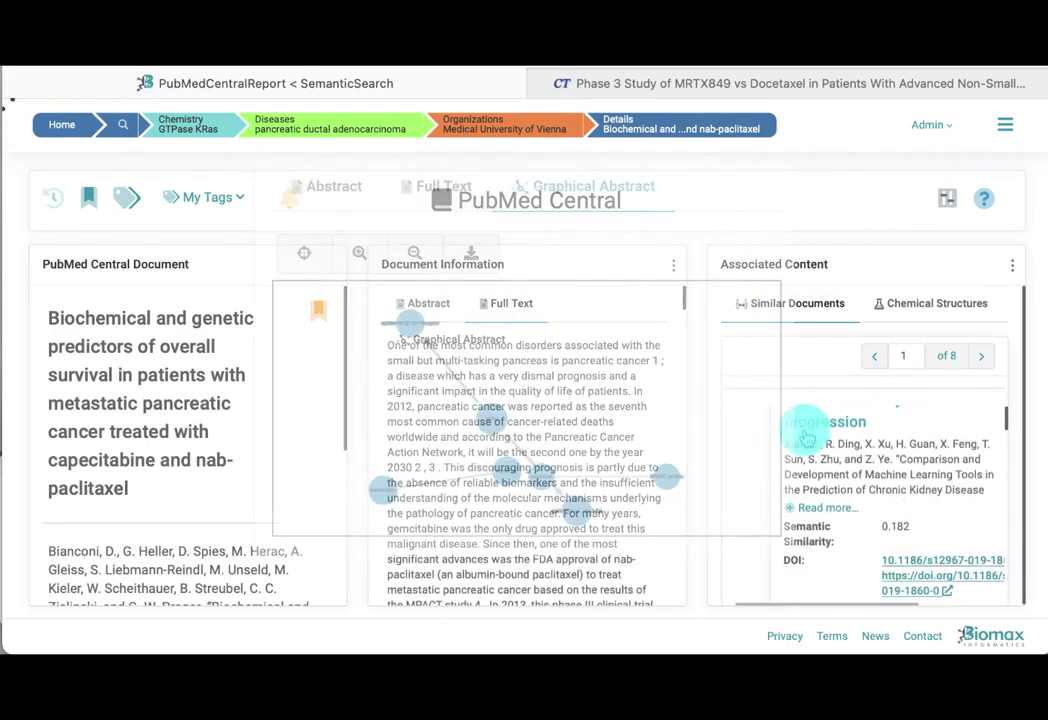
scroll(807, 438, down, 3)
scroll(807, 438, up, 2)
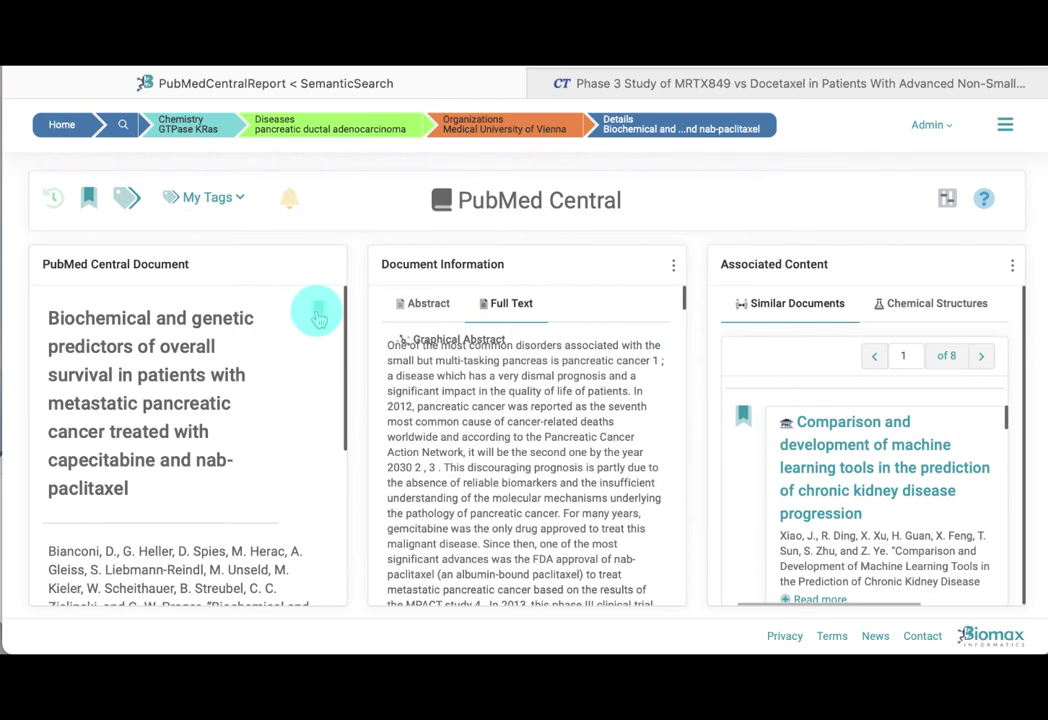
click(480, 124)
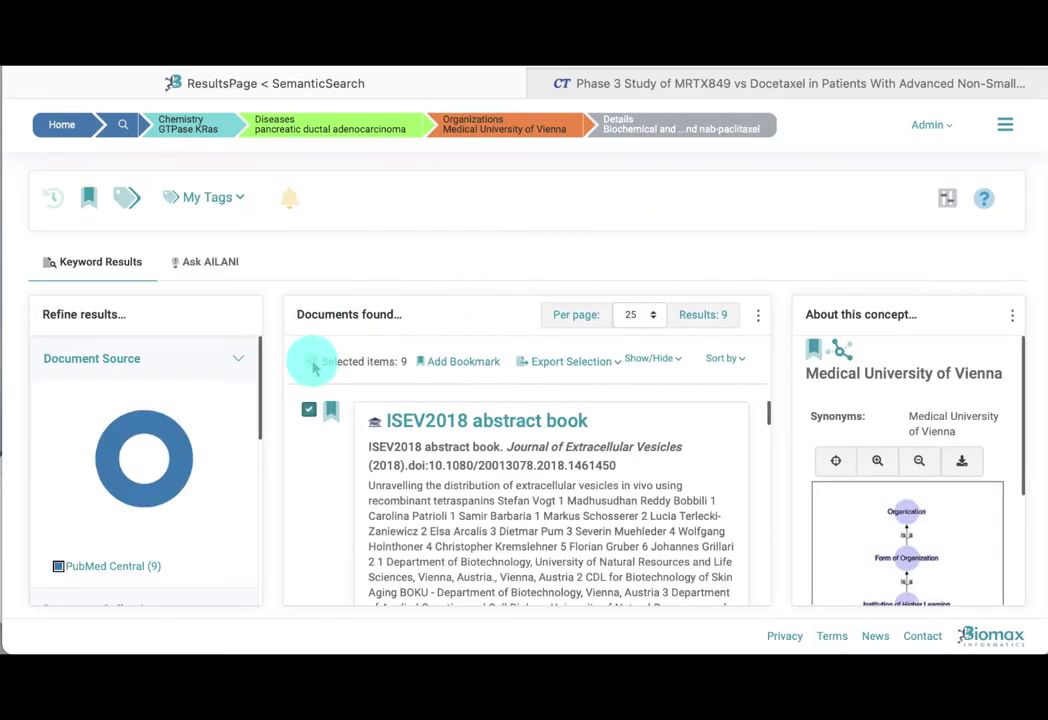
- Check the Show/Hide options, then return to the unfiltered 37,354 GTPase KRas results
click(624, 362)
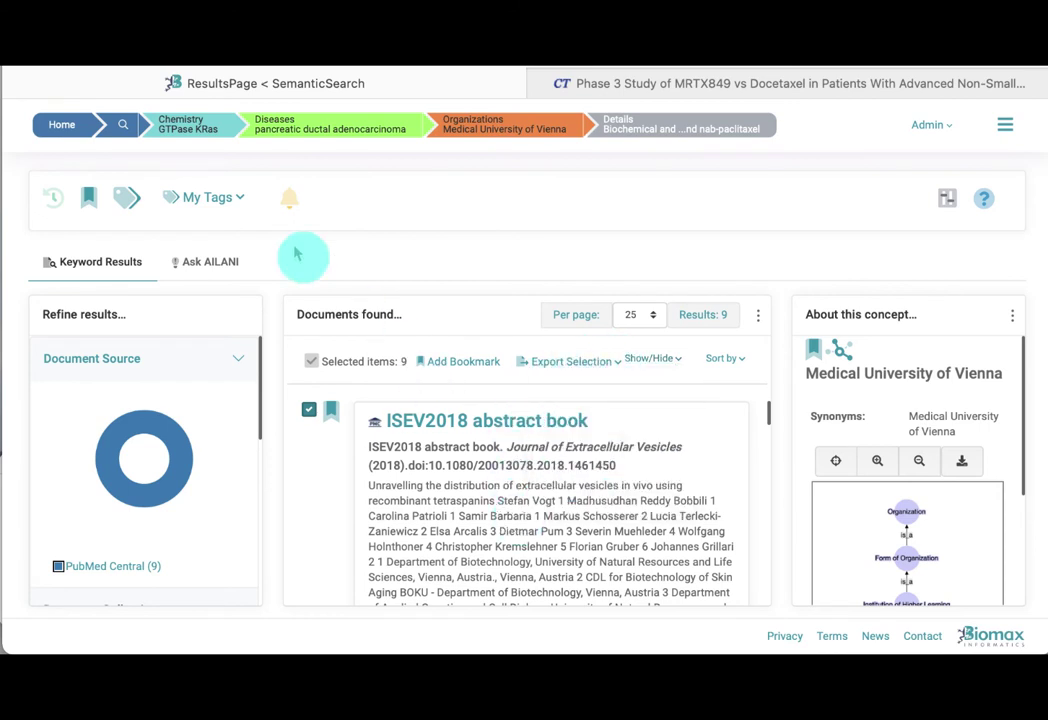
click(192, 125)
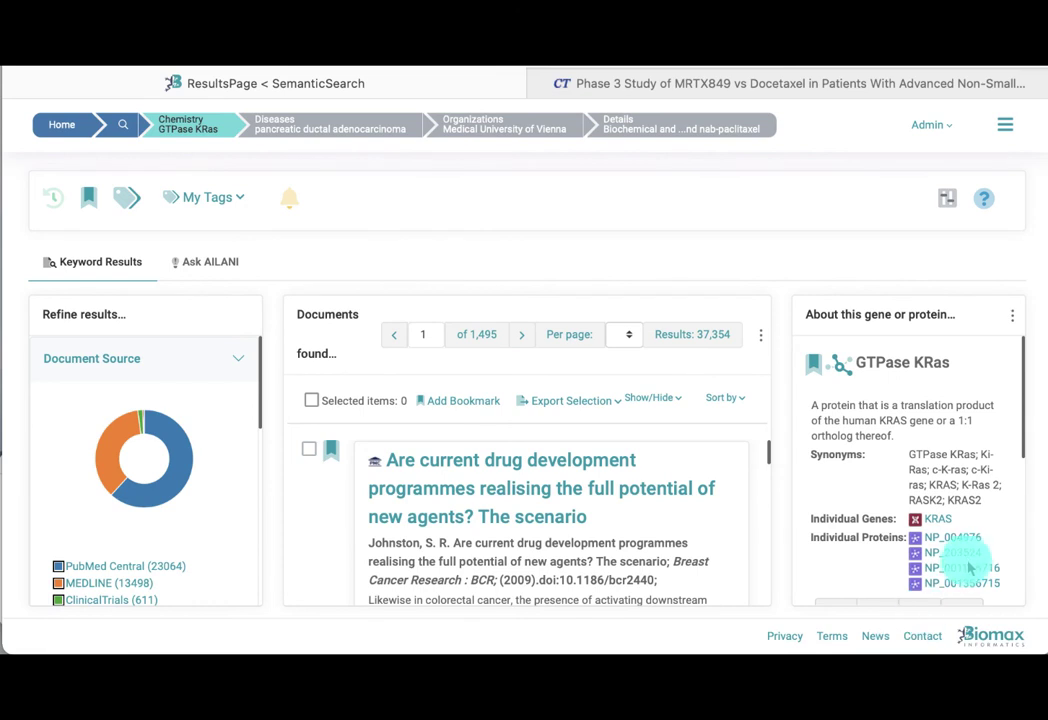
scroll(961, 561, down, 2)
- Open the NP_001356715 protein report from the Individual Proteins list and scroll through it
click(958, 514)
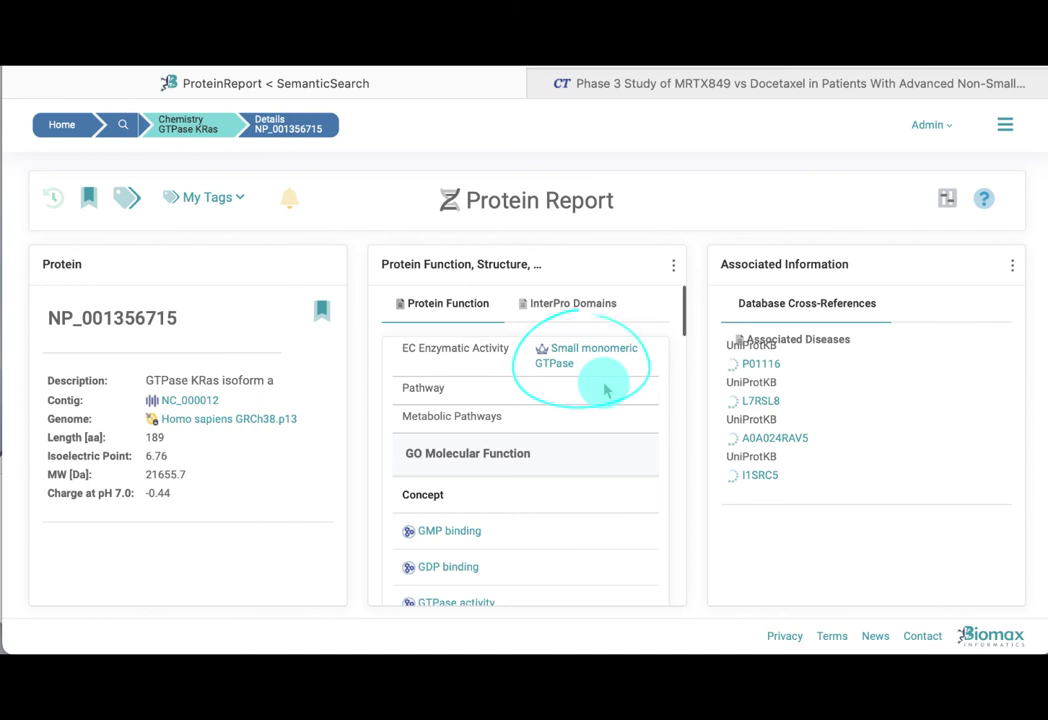
scroll(640, 380, down, 5)
- Open UniProtKB entry P01116 and browse its 3D structures list for the 6OIM KRAS G12C entry
click(753, 363)
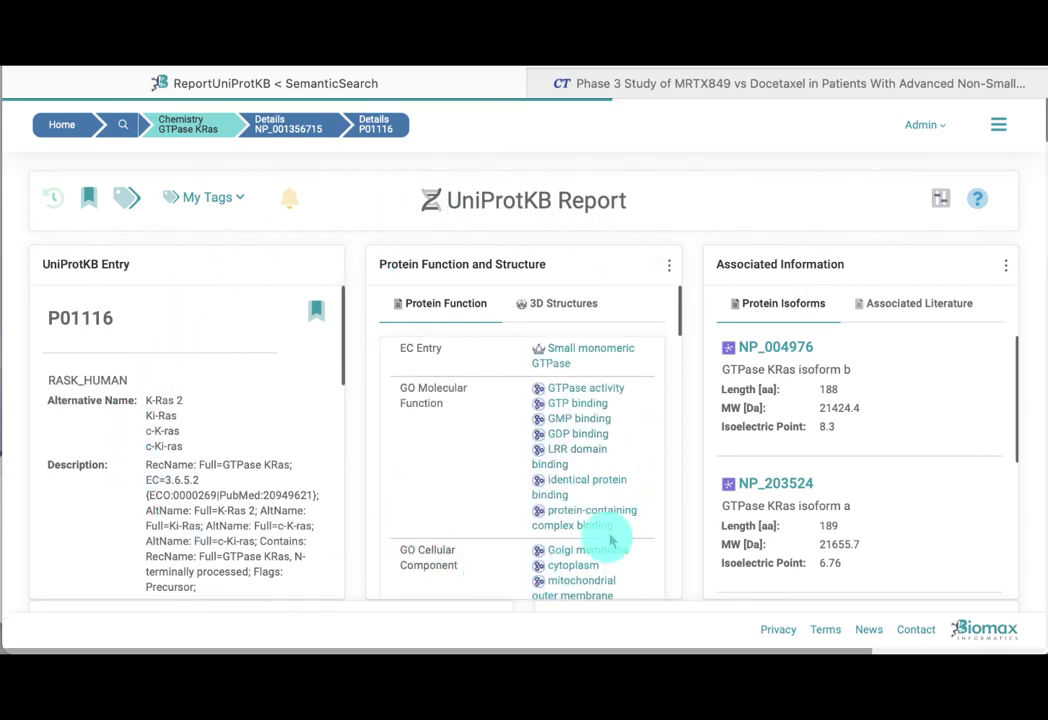
click(561, 310)
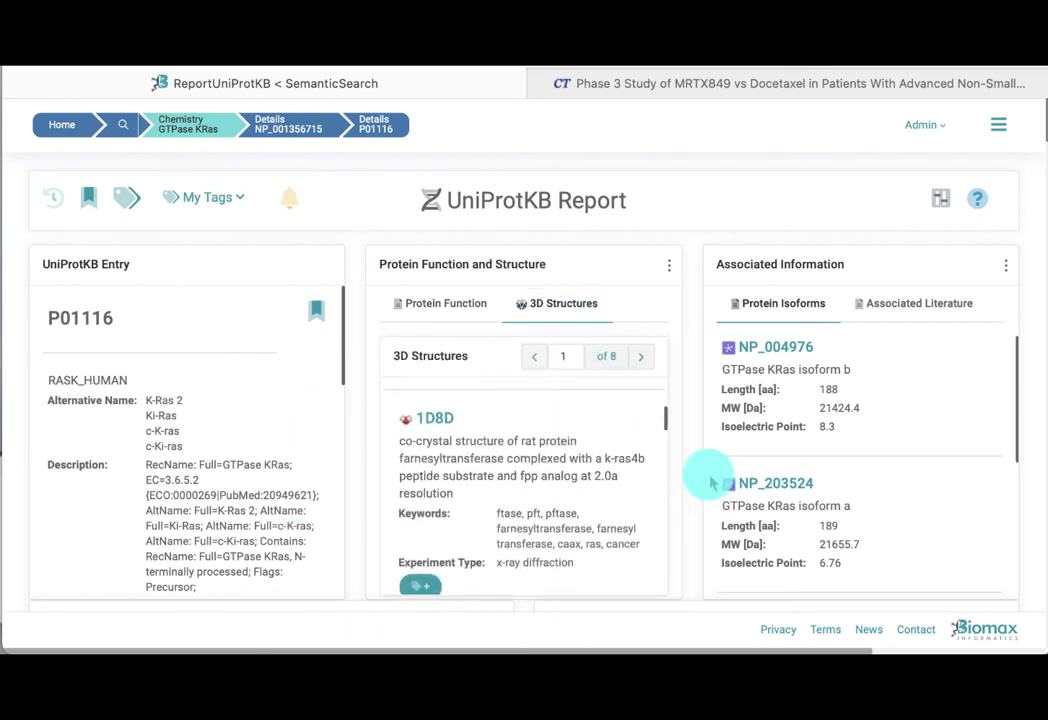
scroll(662, 451, down, 3)
scroll(662, 451, up, 3)
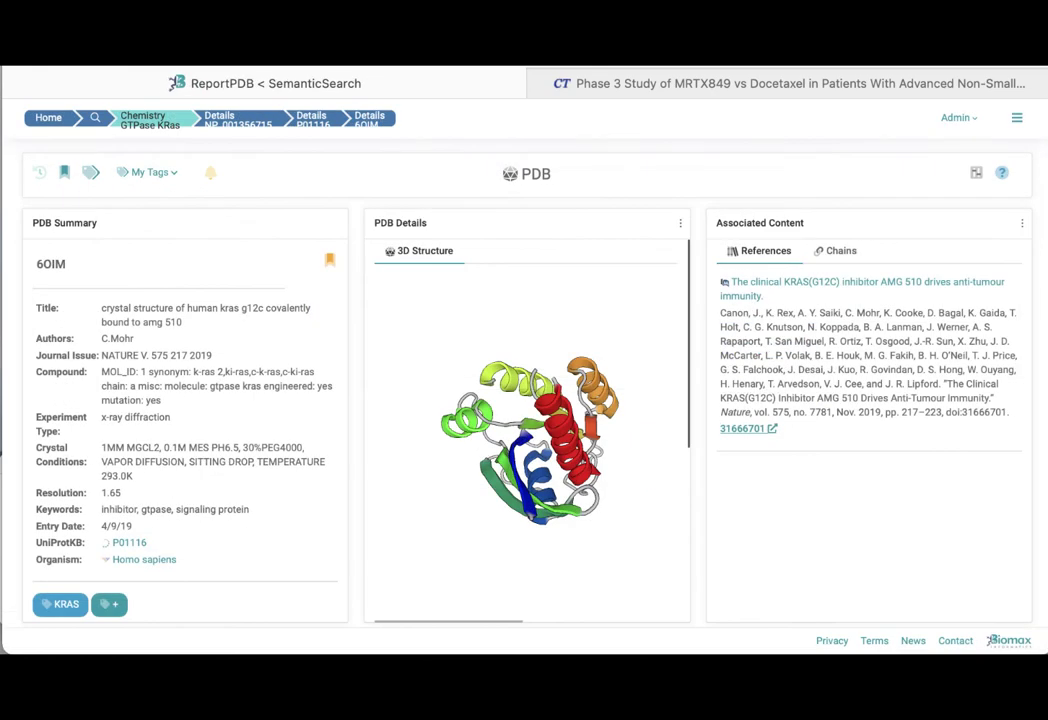
- Orbit the 6OIM KRAS G12C crystal structure in the 3D viewer to see another side
drag(510, 346, 630, 538)
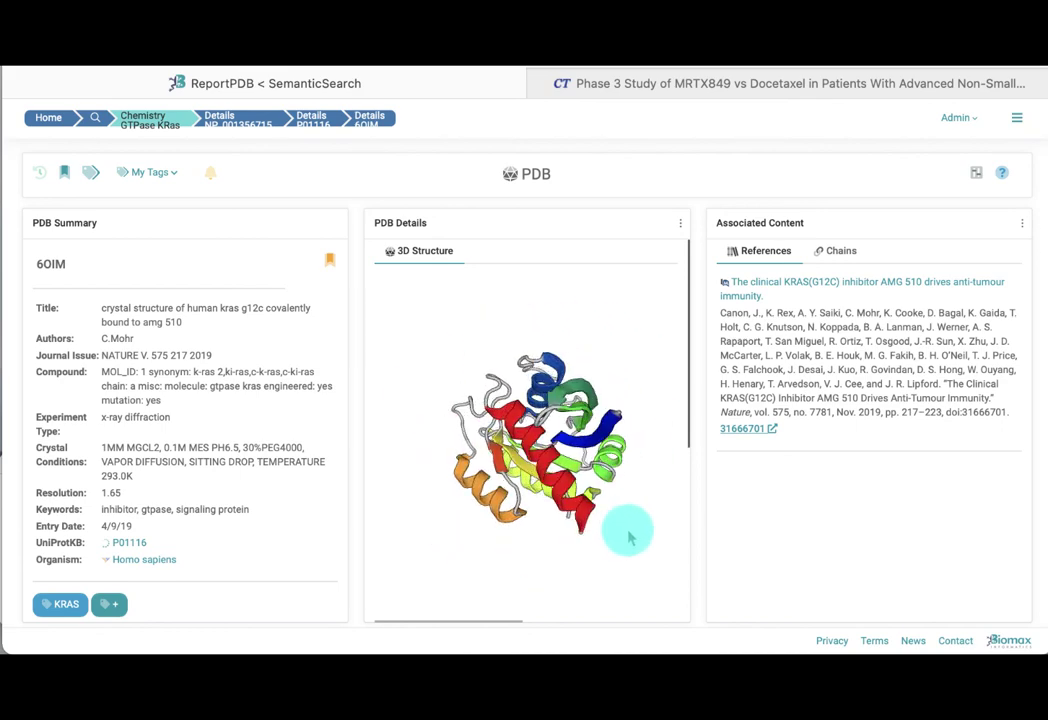